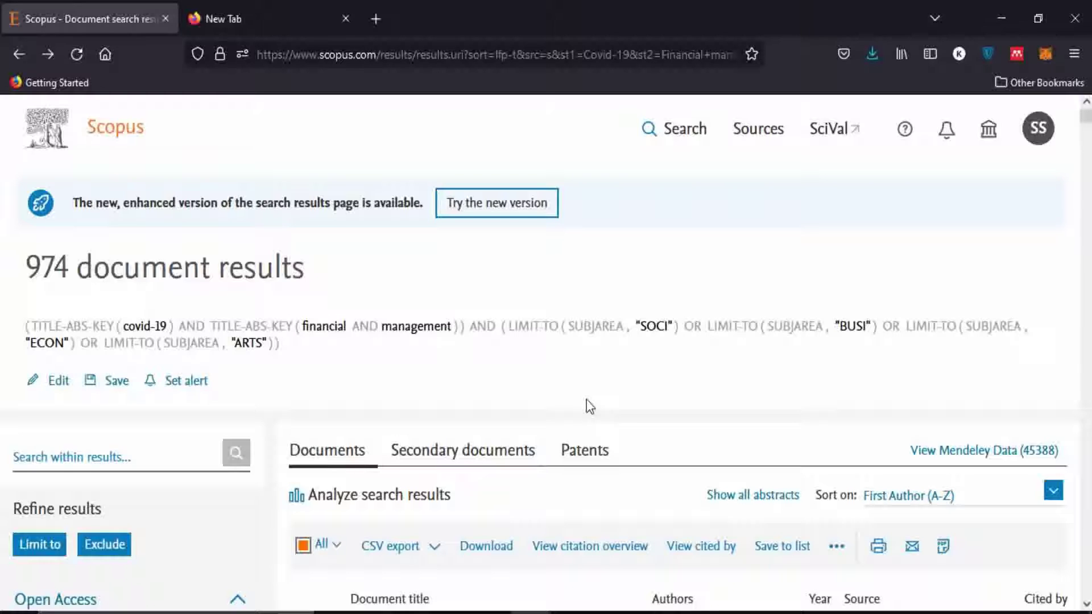
# Limit the search results to the Article document type and the Final publication stage
pyautogui.scroll(-5, 232, 313)
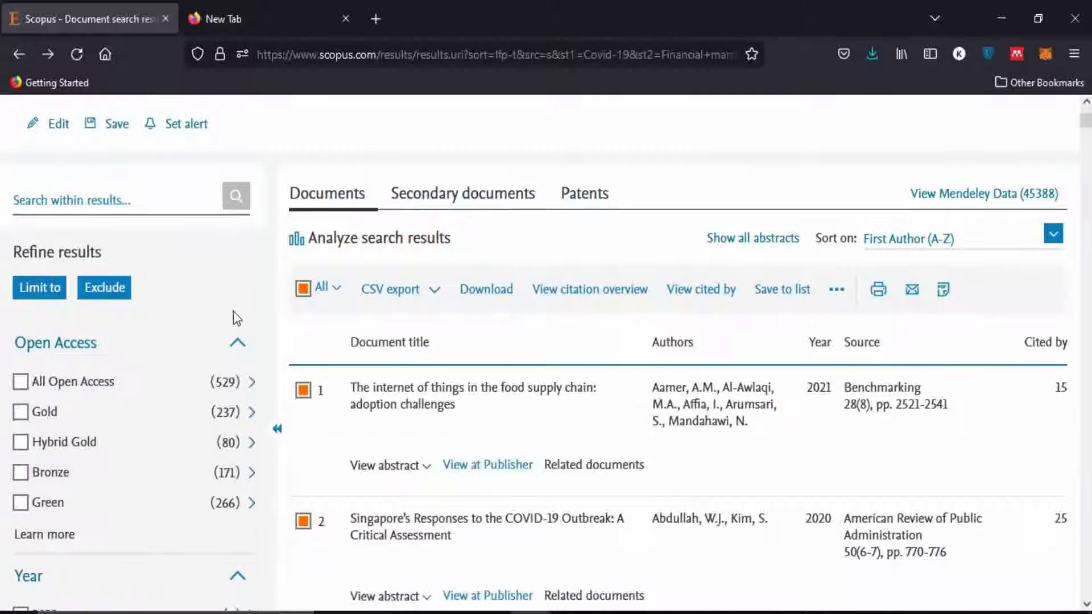
pyautogui.scroll(5, 190, 310)
pyautogui.scroll(-10, 173, 313)
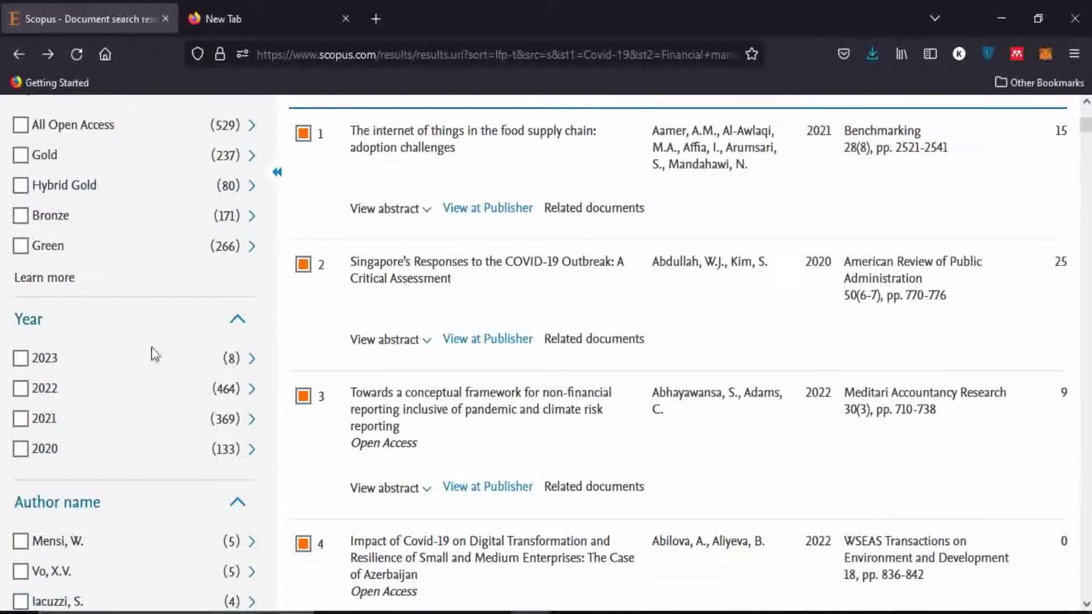
pyautogui.scroll(-3, 142, 244)
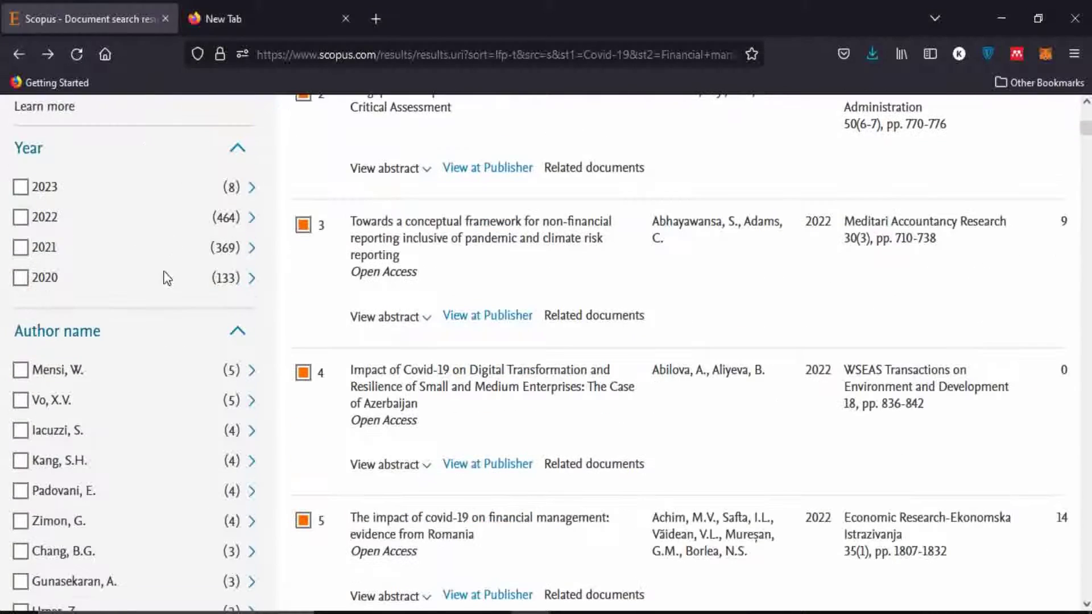
pyautogui.scroll(-8, 166, 310)
pyautogui.scroll(-8, 166, 310)
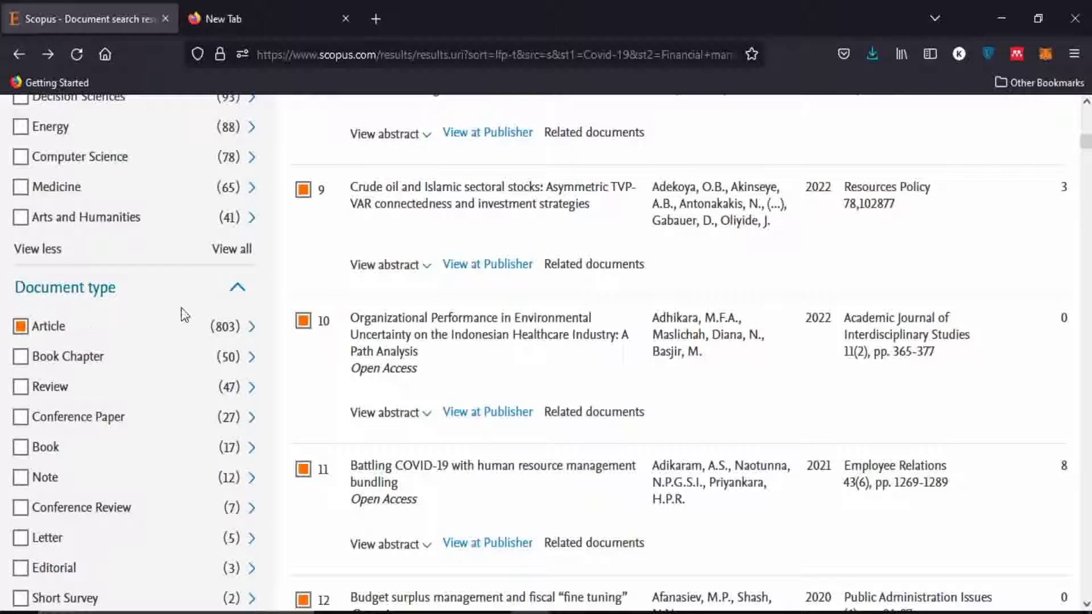
pyautogui.scroll(-2, 189, 329)
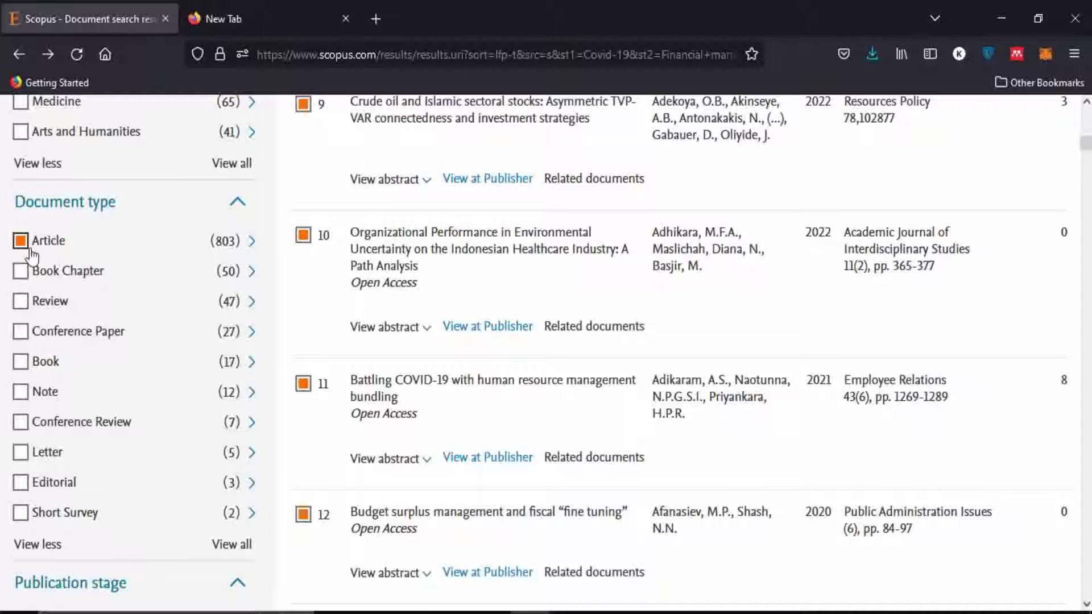
pyautogui.scroll(-6, 163, 275)
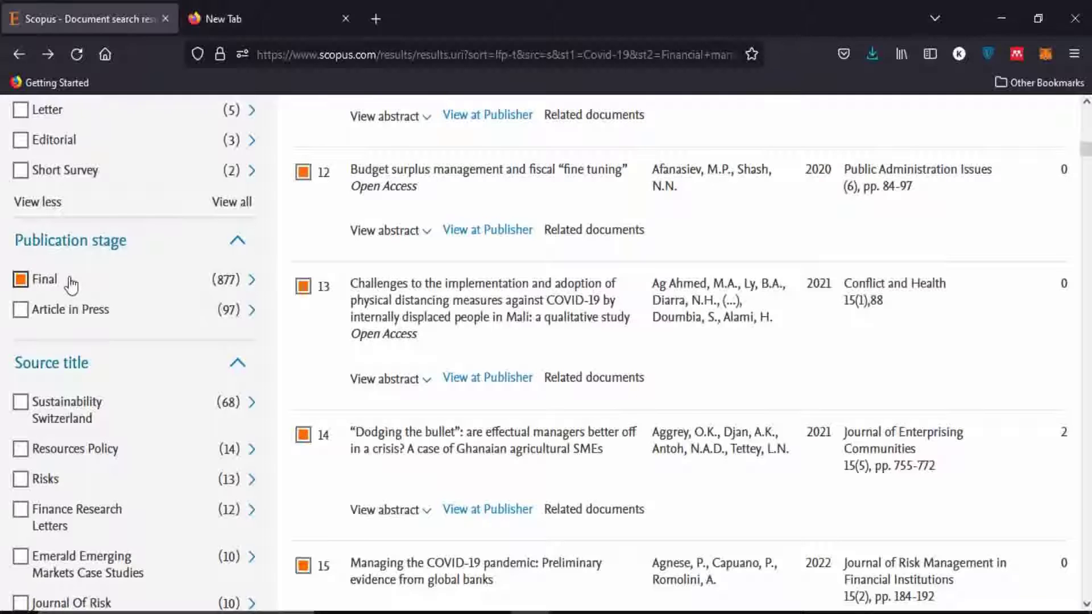
pyautogui.scroll(-20, 71, 284)
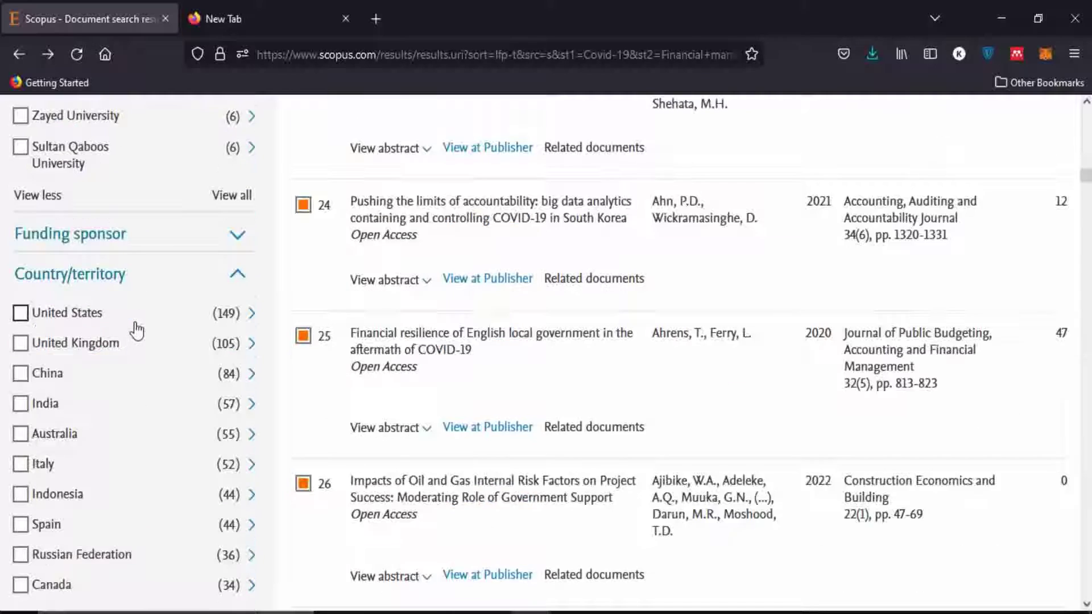
pyautogui.scroll(-14, 136, 330)
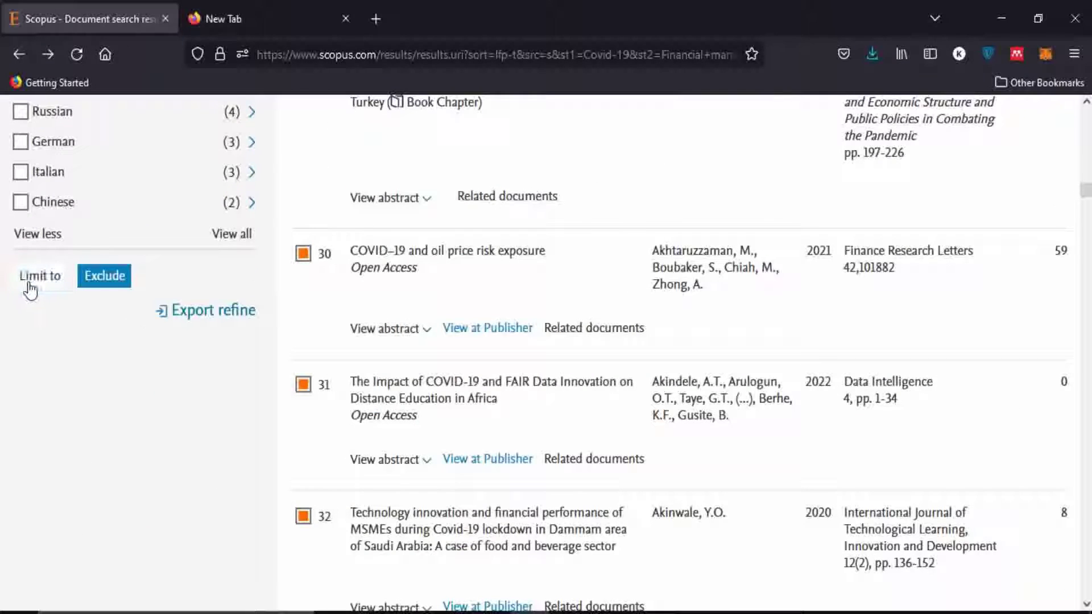
pyautogui.click(30, 283)
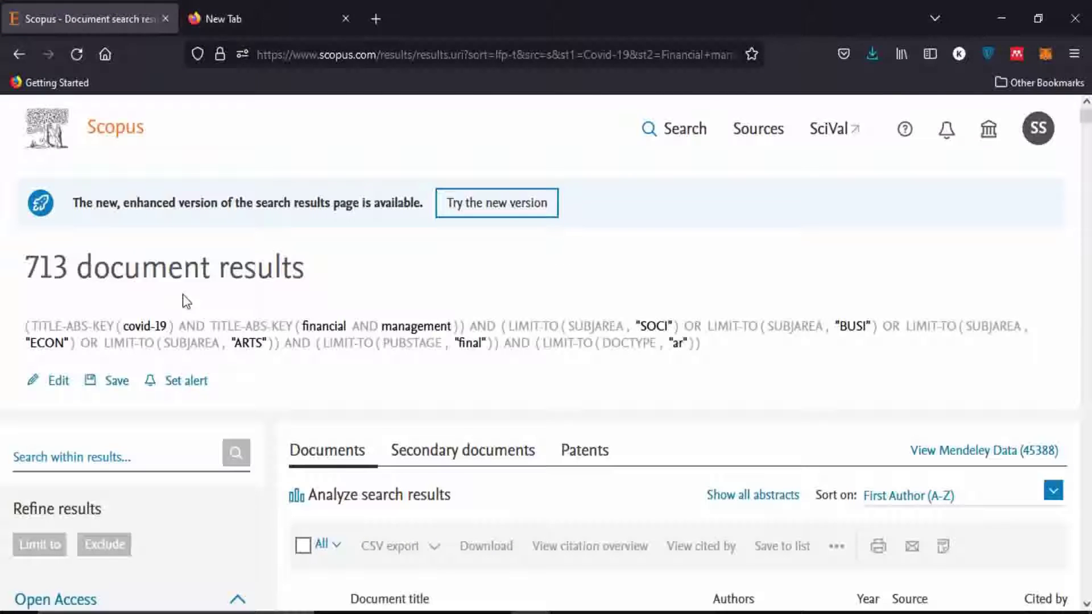
# Limit the results to the first fourteen authors in the full author name list, ordered by number of results
pyautogui.scroll(-8, 219, 301)
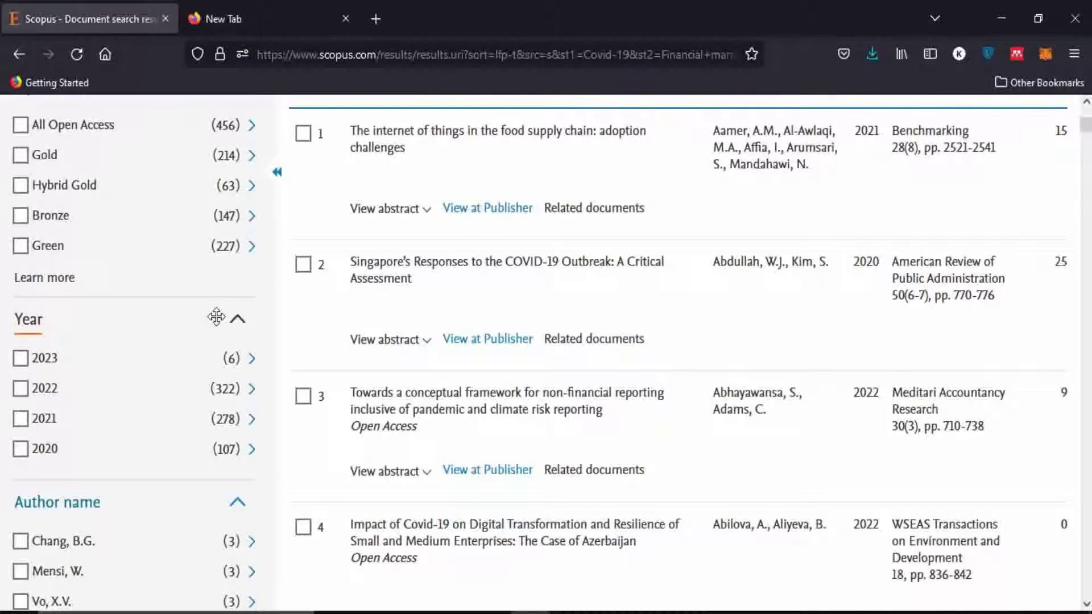
pyautogui.scroll(-5, 216, 316)
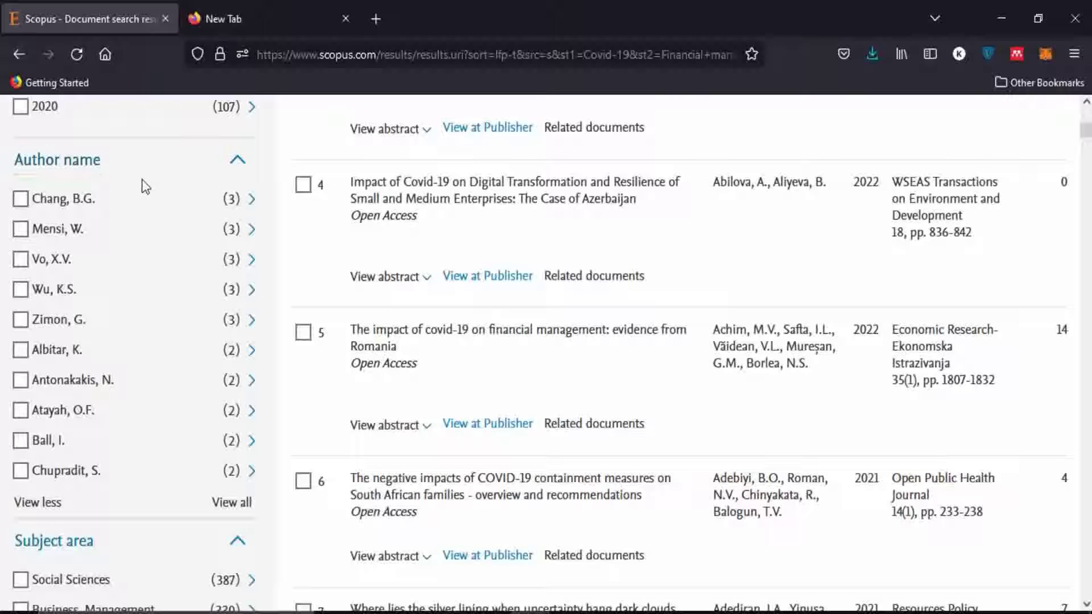
pyautogui.click(232, 504)
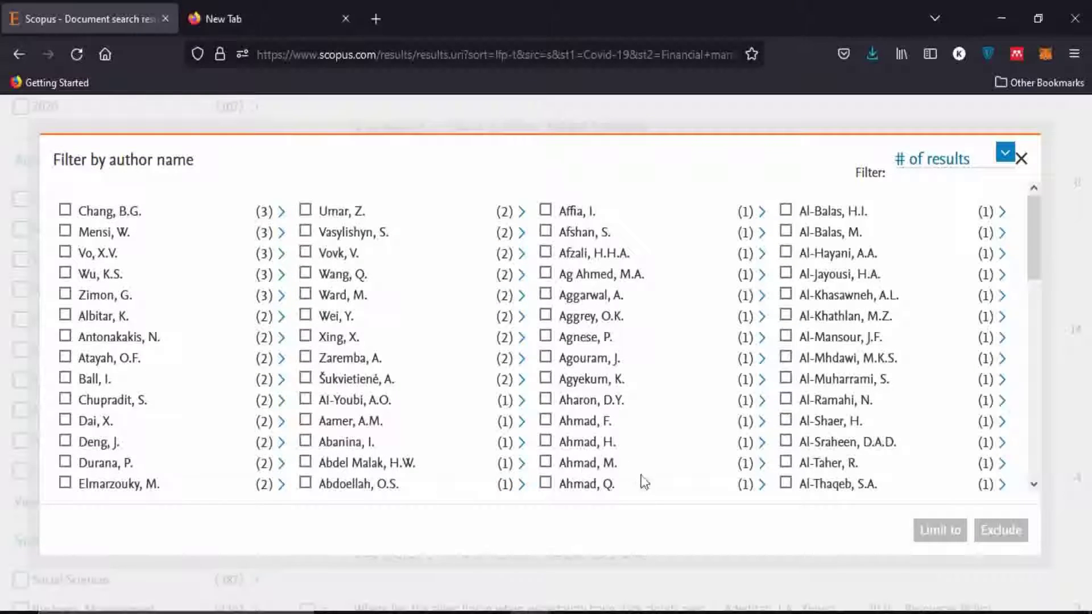
pyautogui.click(65, 210)
pyautogui.click(65, 231)
pyautogui.click(65, 252)
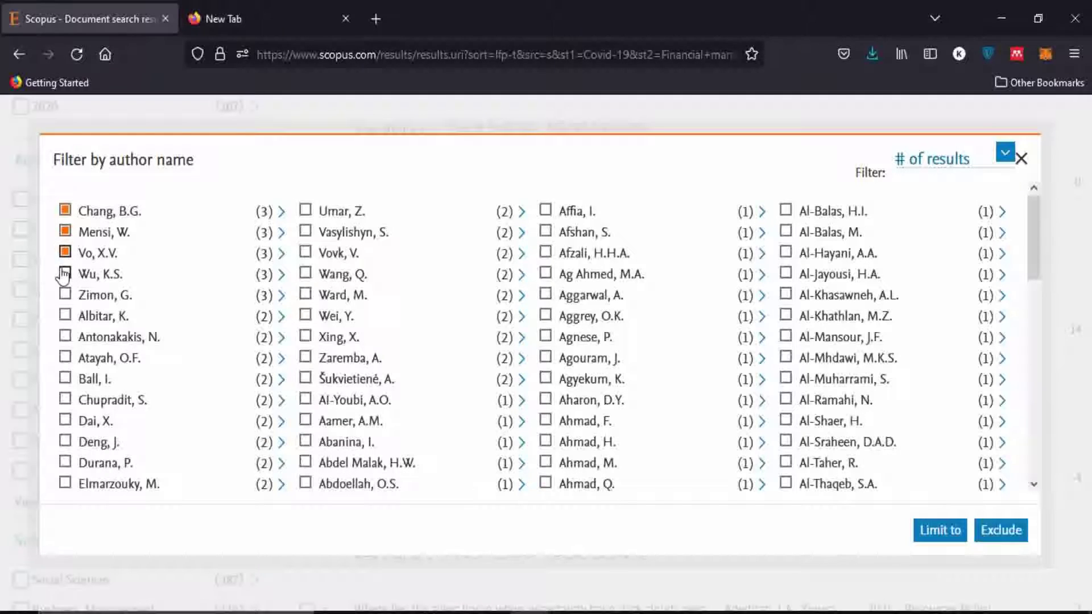
pyautogui.click(65, 316)
pyautogui.click(65, 337)
pyautogui.click(65, 358)
pyautogui.click(65, 379)
pyautogui.click(65, 399)
pyautogui.click(65, 420)
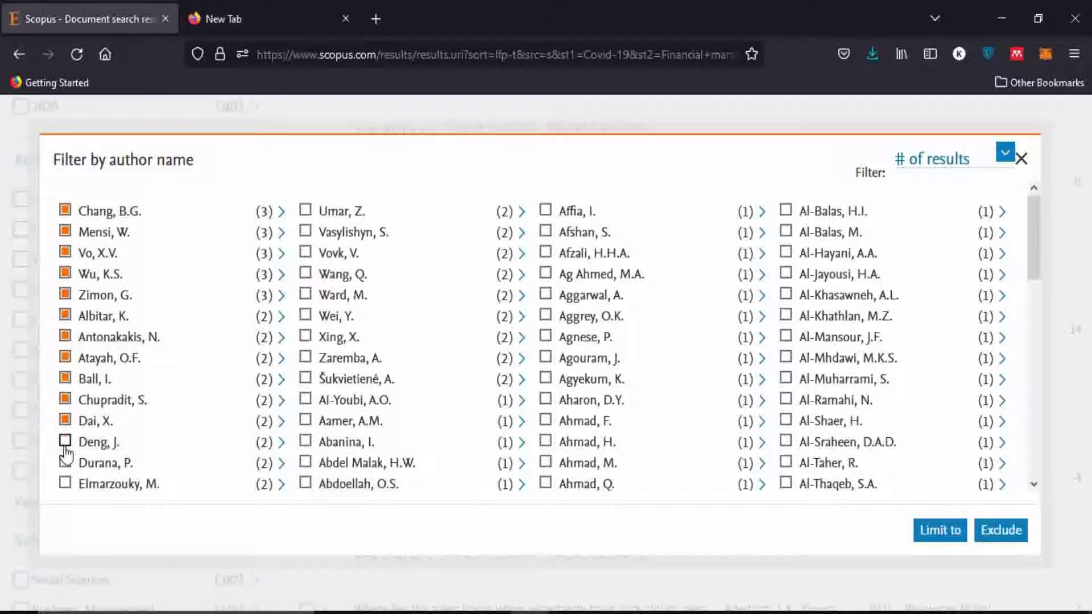
pyautogui.click(65, 442)
pyautogui.click(64, 463)
pyautogui.click(65, 484)
pyautogui.click(927, 538)
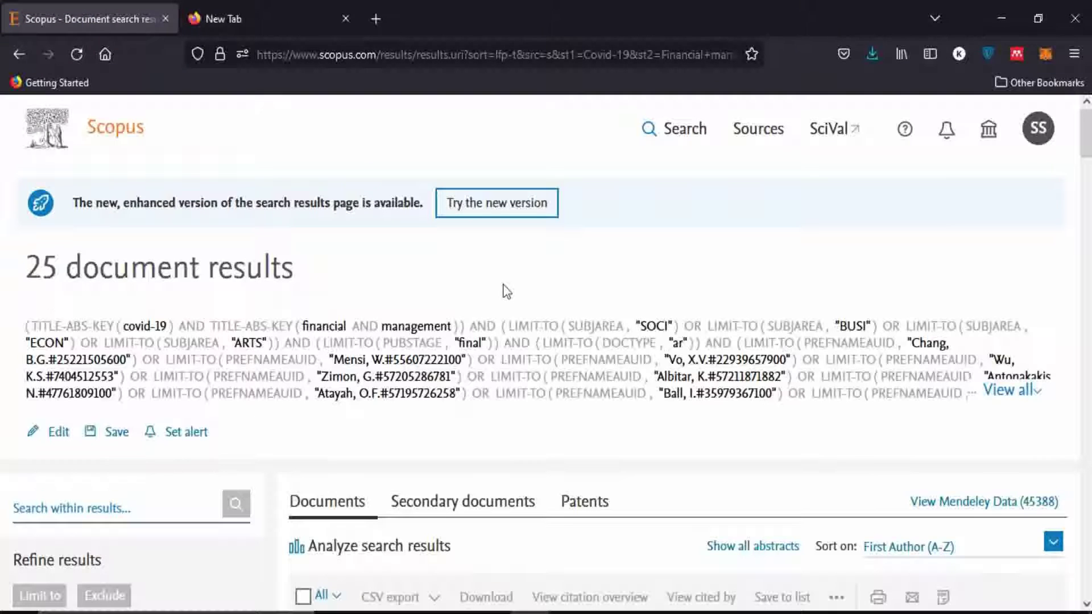
# Export all the author-filtered documents in CSV format, adding the full Abstract & keywords group to the citation information
pyautogui.scroll(-5, 504, 294)
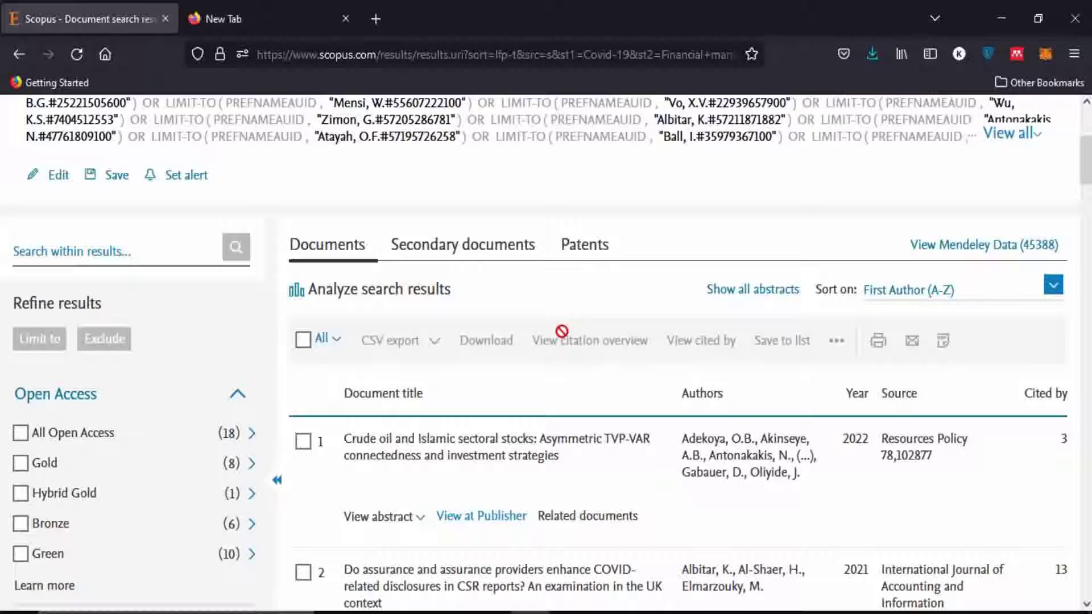
pyautogui.scroll(-3, 485, 323)
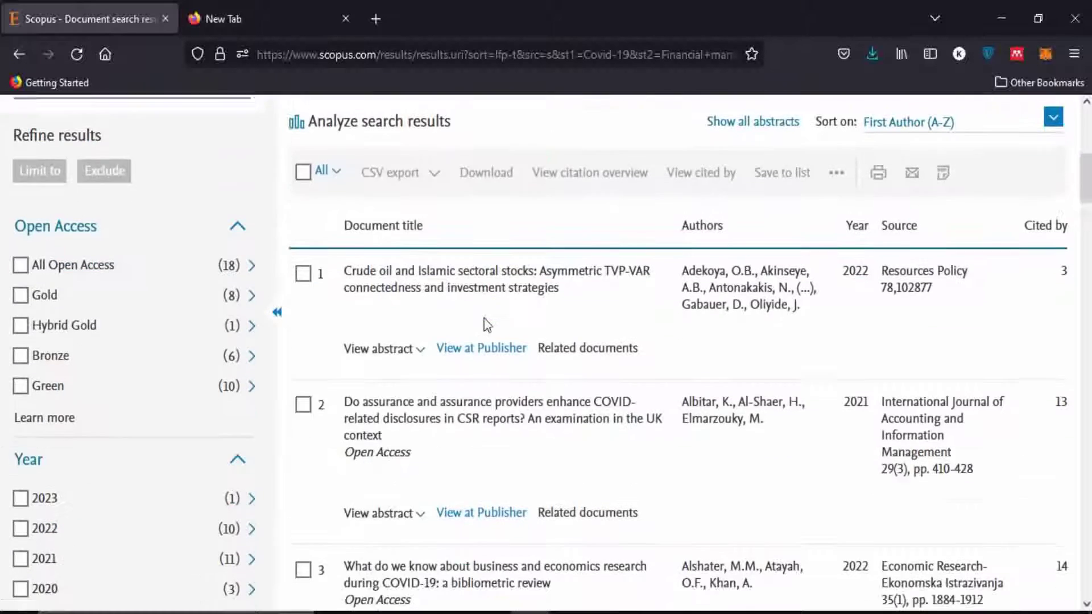
pyautogui.scroll(3, 484, 318)
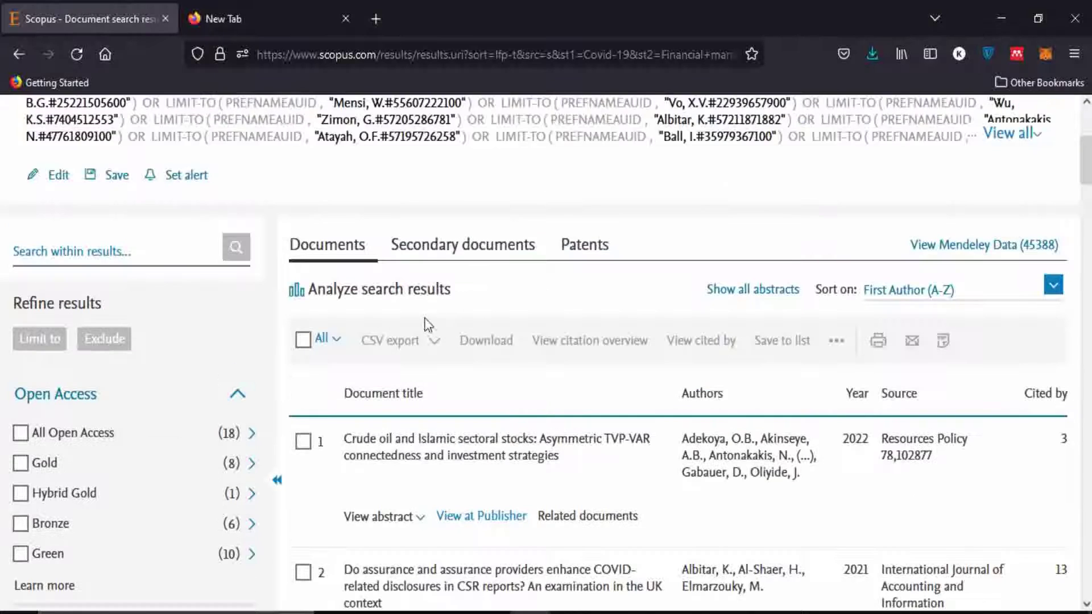
pyautogui.click(302, 341)
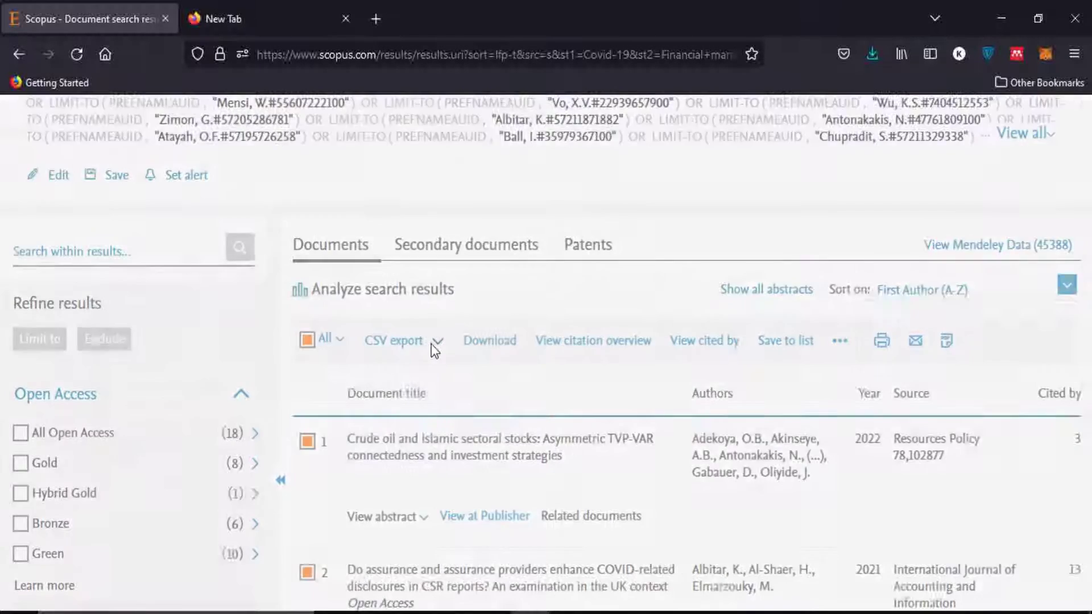
pyautogui.click(431, 343)
pyautogui.scroll(-2, 359, 321)
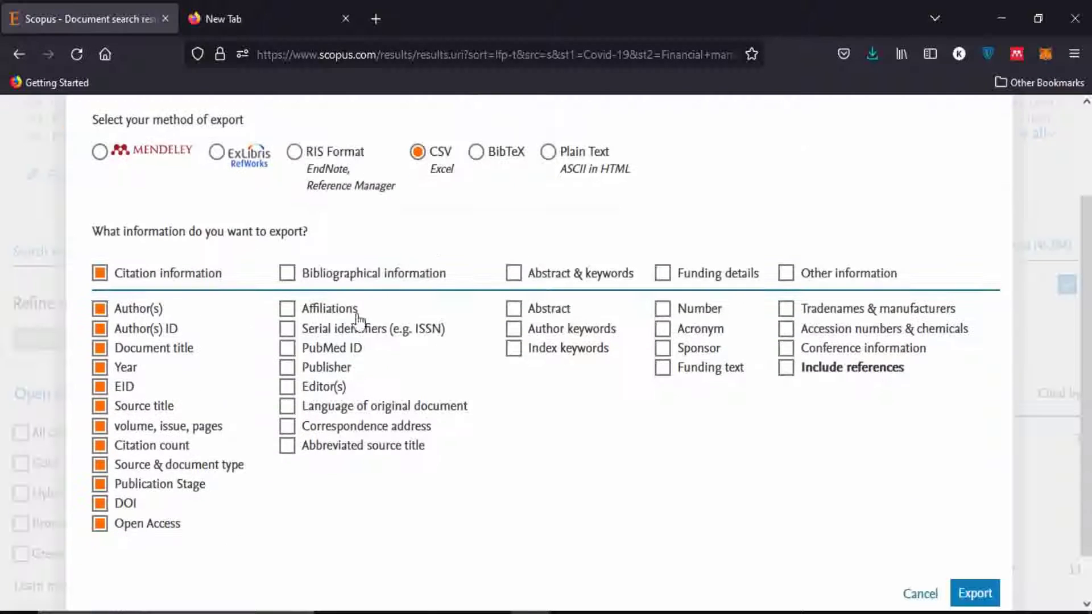
pyautogui.click(515, 275)
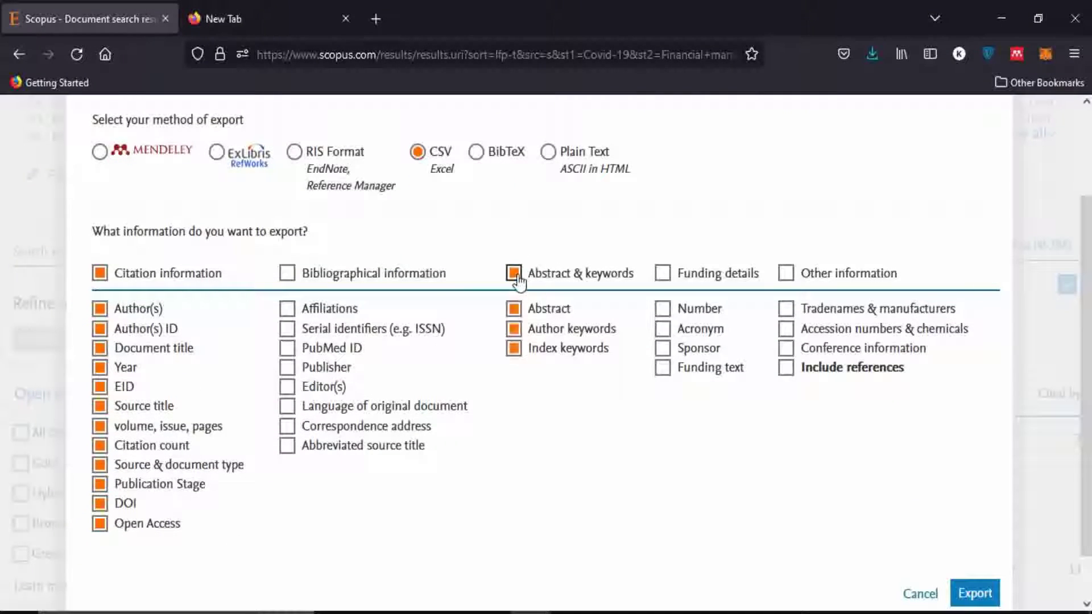
pyautogui.scroll(-1, 829, 435)
pyautogui.click(967, 540)
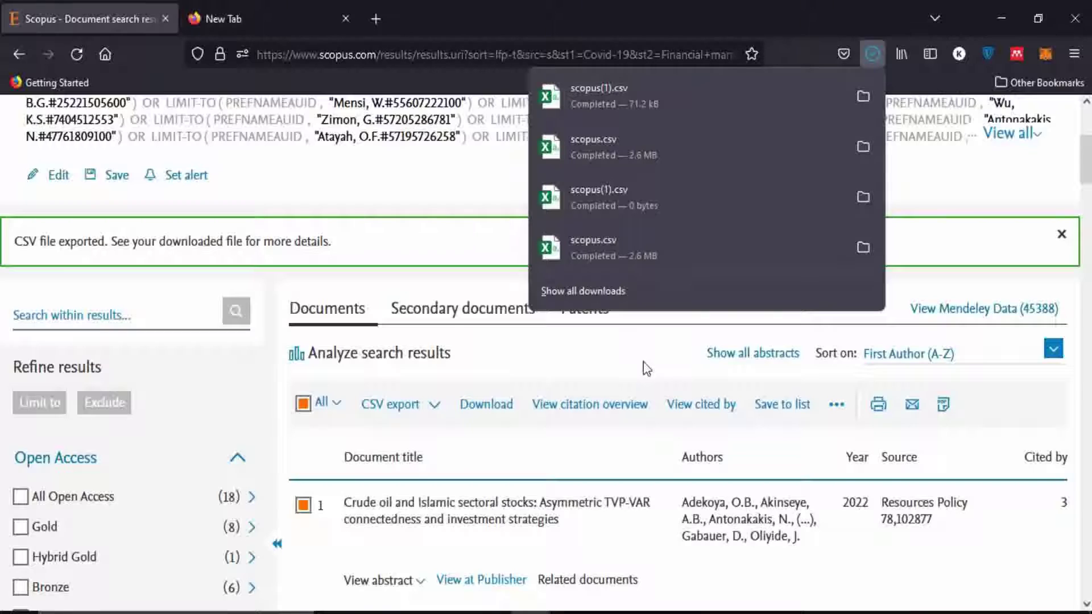
# Return to the previous results page, before the author name filter
pyautogui.scroll(3, 575, 399)
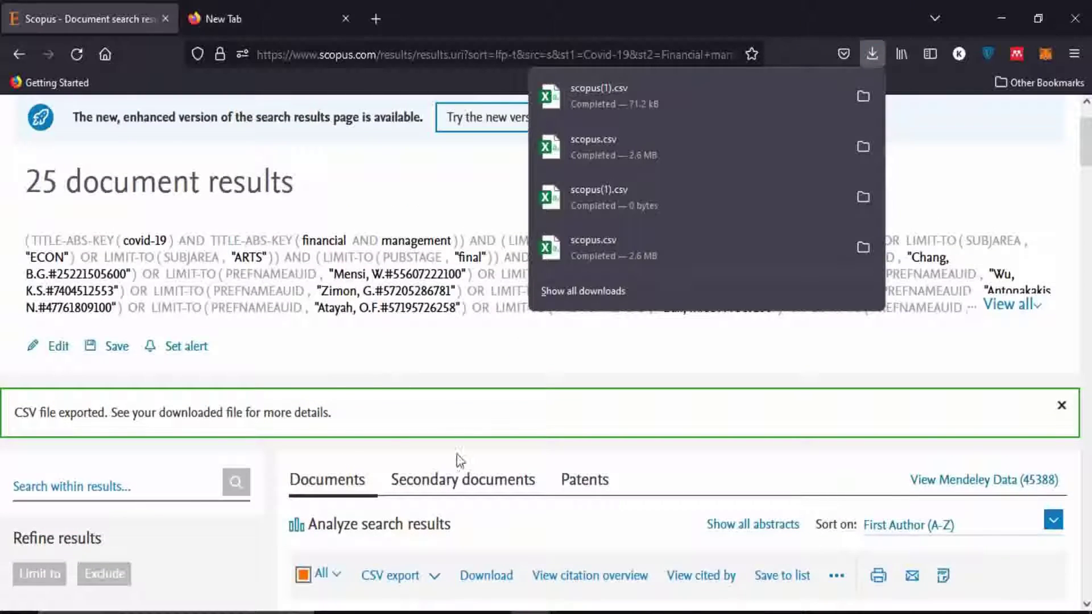
pyautogui.click(17, 60)
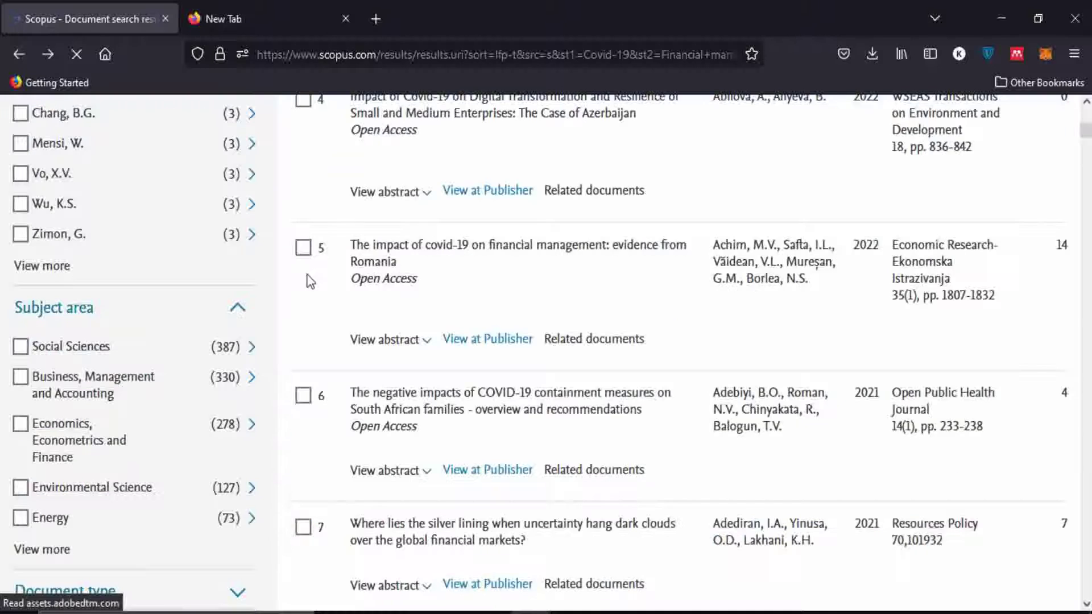
pyautogui.scroll(7, 307, 276)
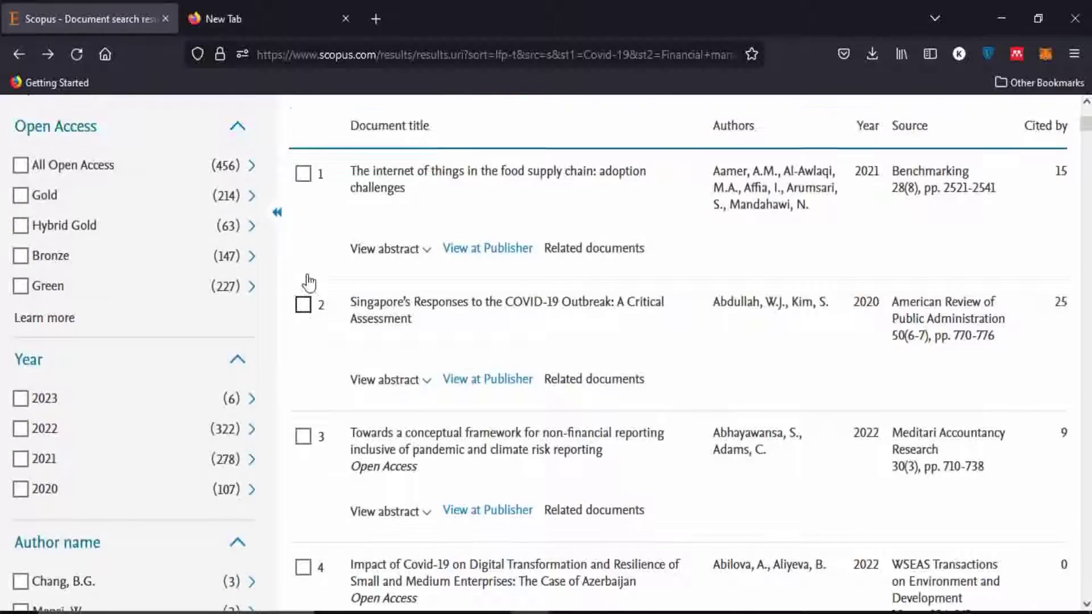
# Limit the results to the first fourteen countries in the full country/territory list, from United States through France
pyautogui.scroll(-15, 311, 281)
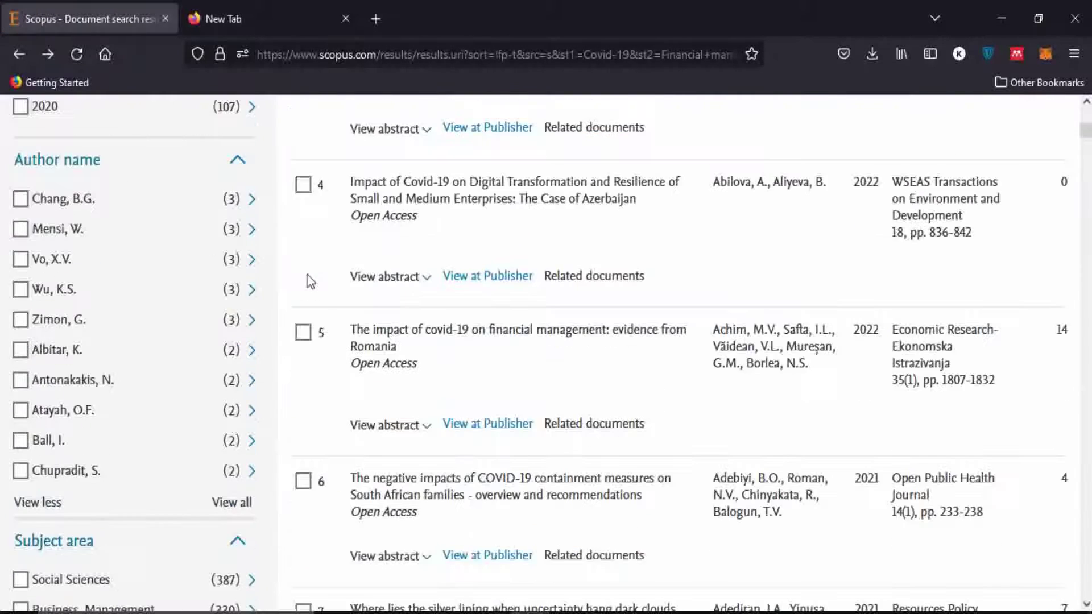
pyautogui.scroll(-15, 176, 324)
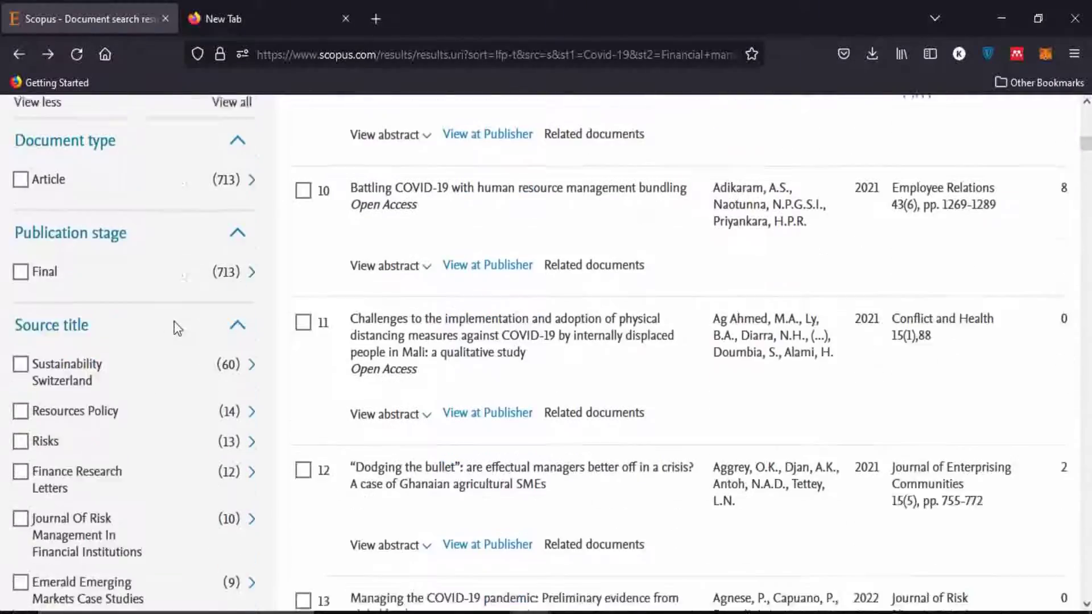
pyautogui.scroll(-20, 176, 329)
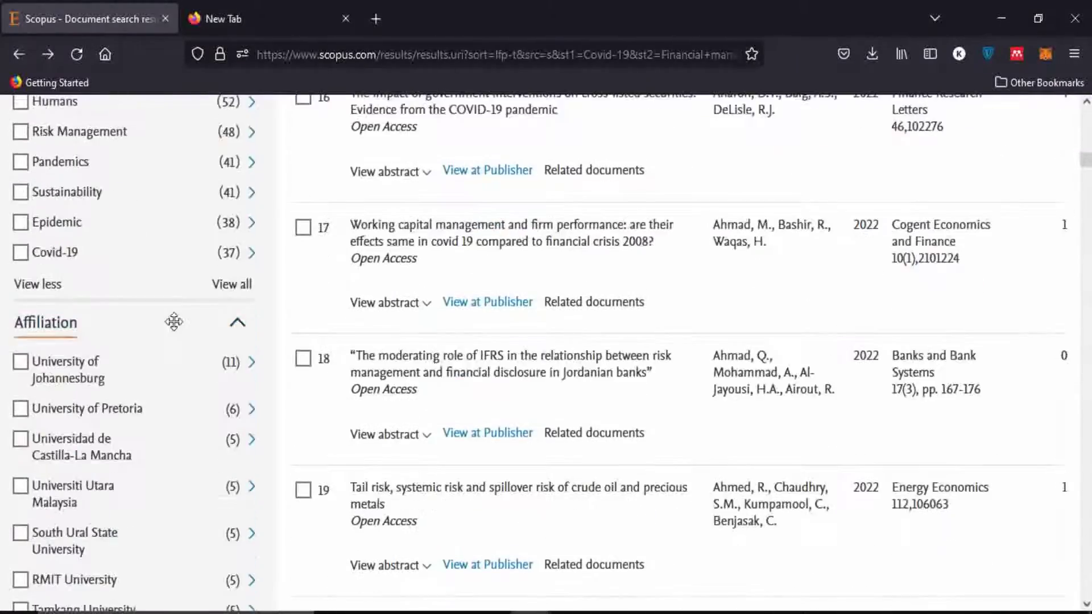
pyautogui.scroll(-3, 176, 328)
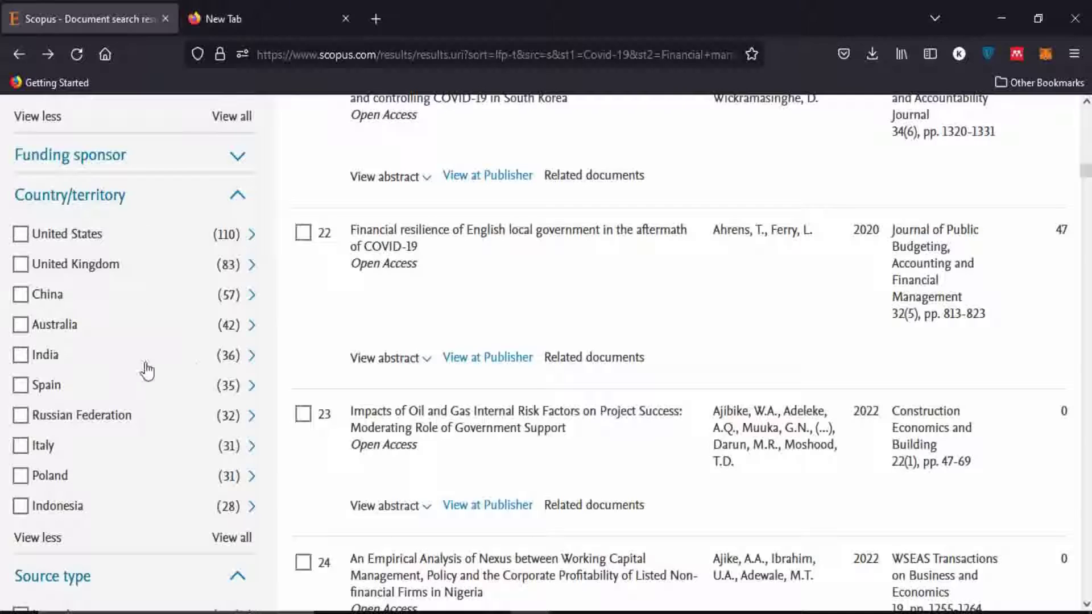
pyautogui.scroll(-5, 199, 371)
pyautogui.click(228, 367)
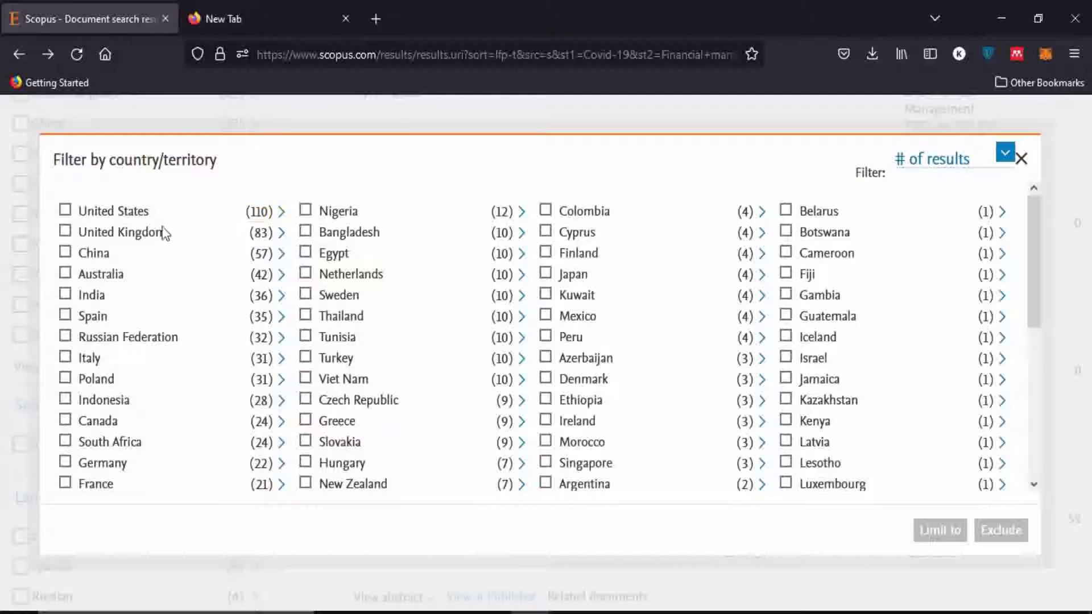
pyautogui.click(64, 210)
pyautogui.click(65, 231)
pyautogui.click(65, 252)
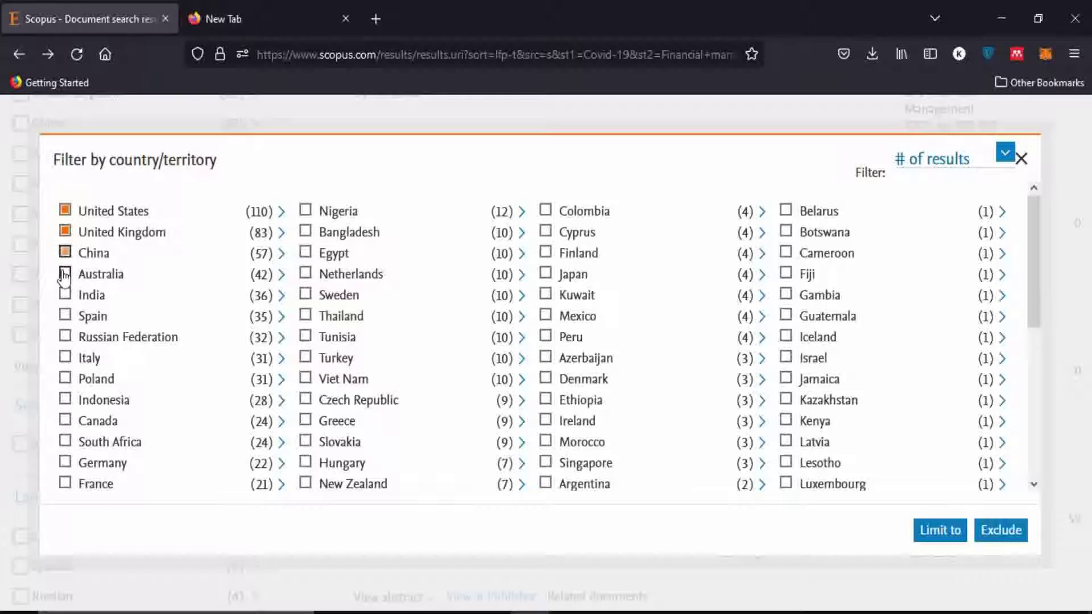
pyautogui.click(65, 273)
pyautogui.click(66, 296)
pyautogui.click(64, 380)
pyautogui.click(64, 400)
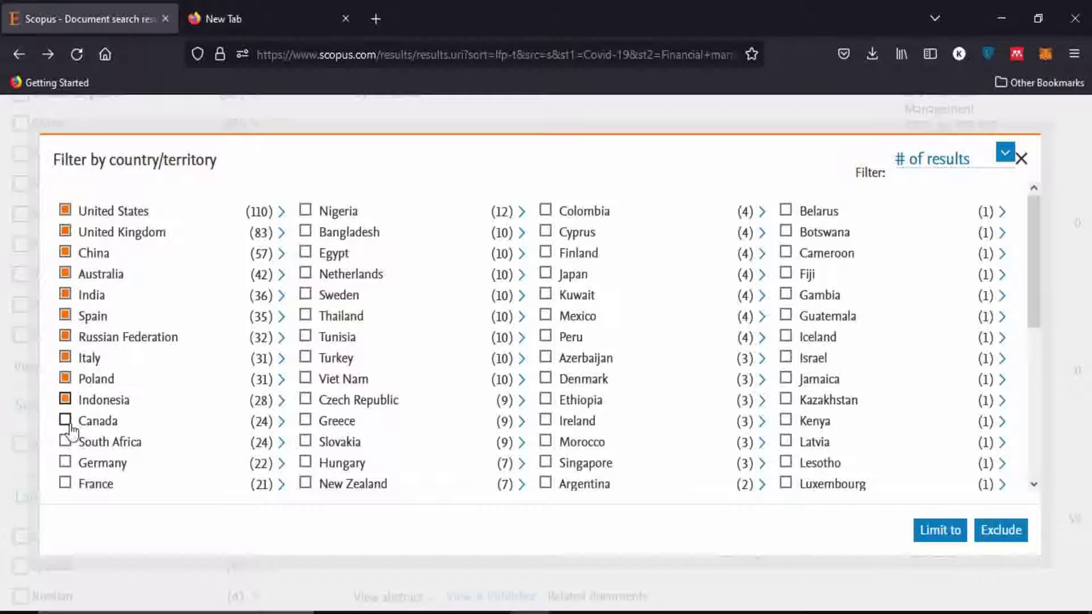
pyautogui.click(64, 421)
pyautogui.click(64, 442)
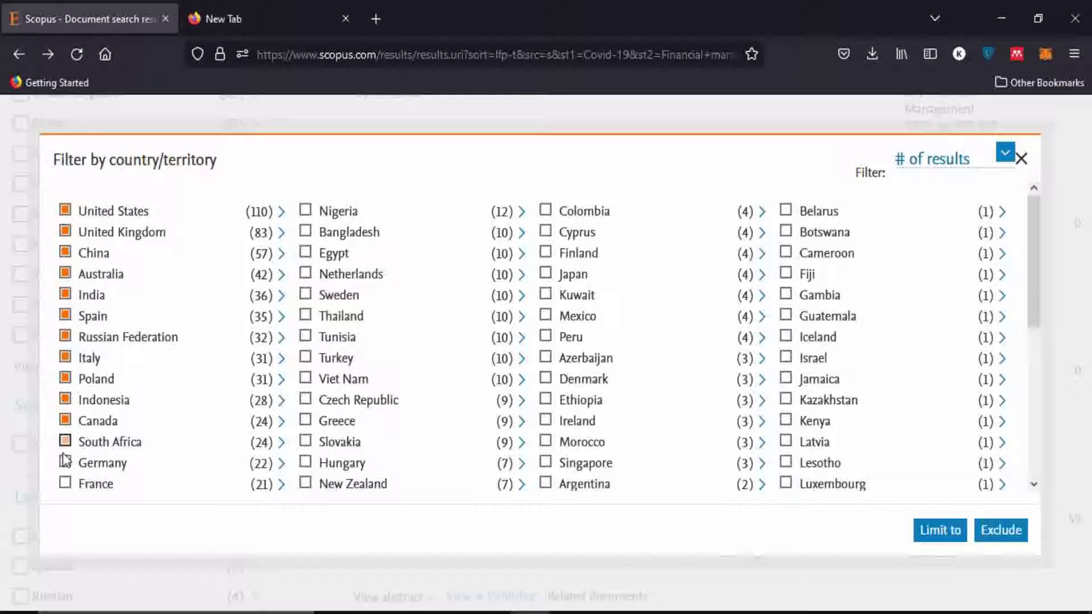
pyautogui.click(65, 483)
pyautogui.click(932, 532)
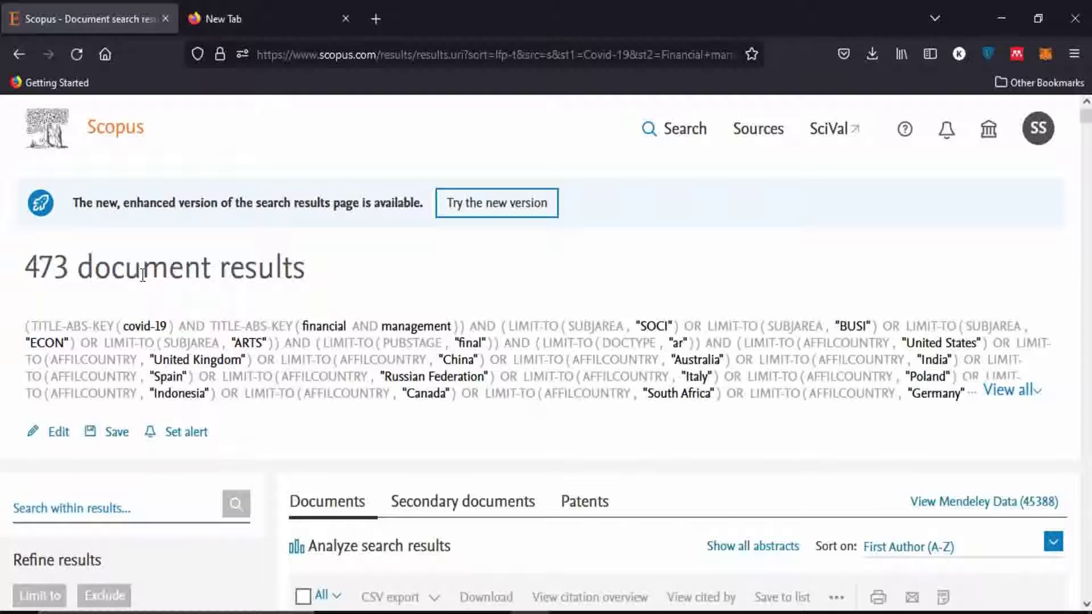
pyautogui.scroll(-3, 351, 288)
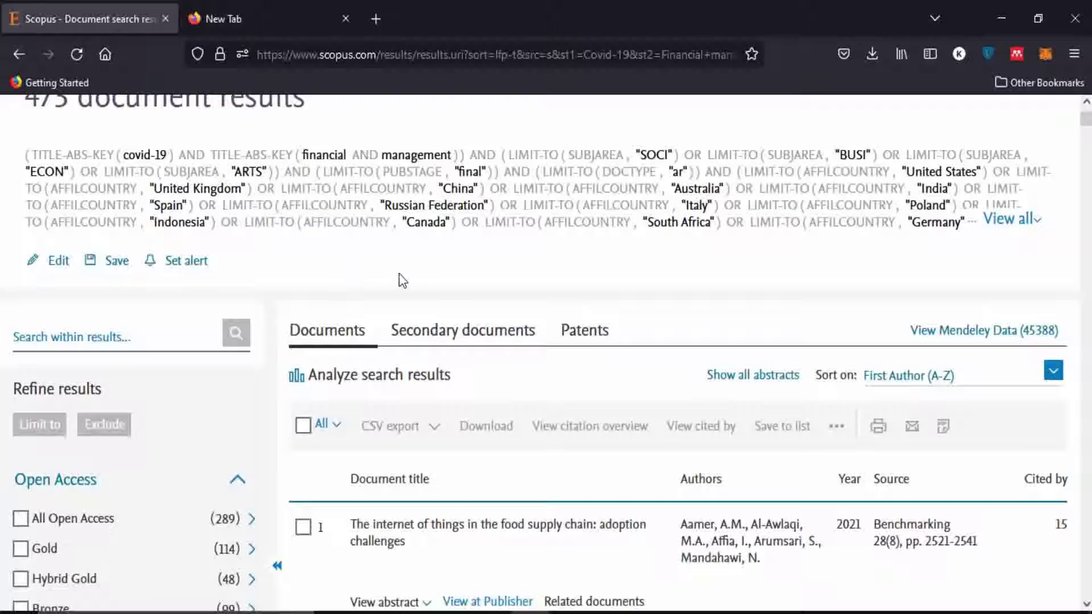
# Export all the country-filtered documents in CSV format, adding the full Abstract & keywords group to the citation information
pyautogui.scroll(-2, 400, 280)
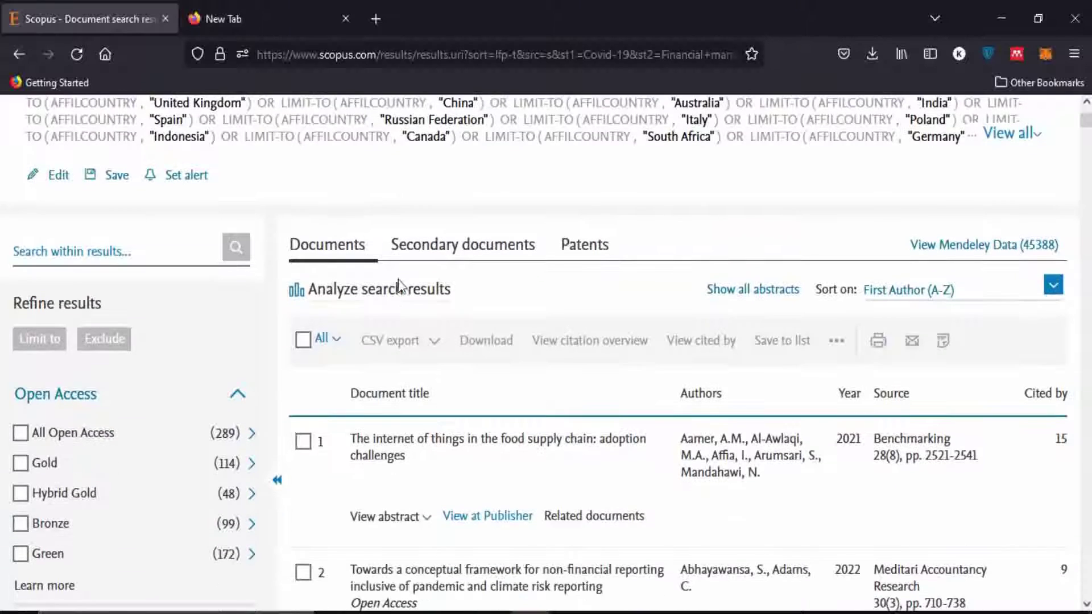
pyautogui.click(303, 341)
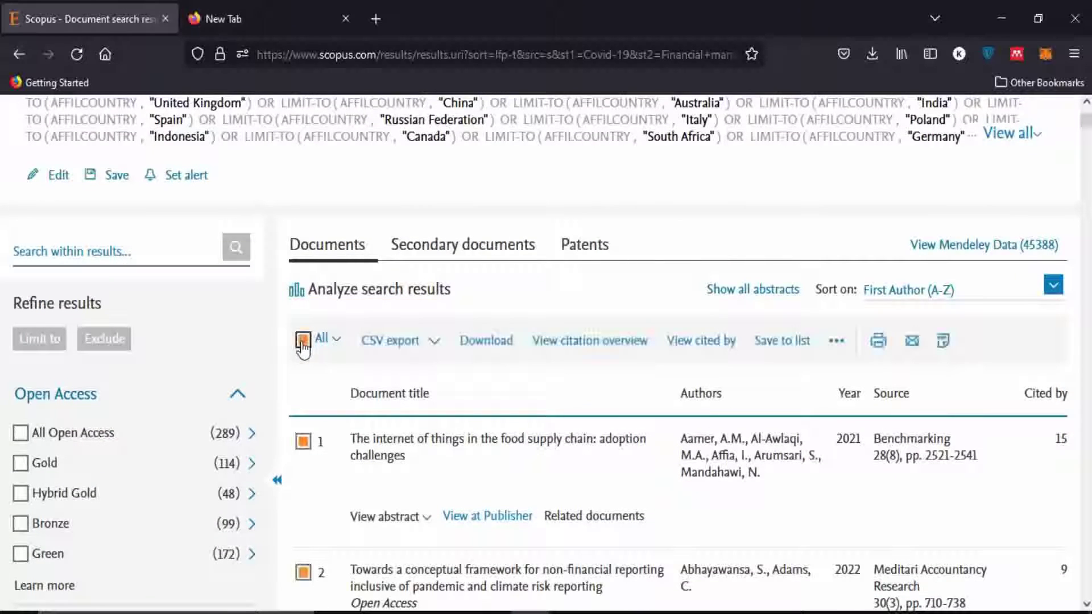
pyautogui.click(431, 343)
pyautogui.scroll(-3, 603, 353)
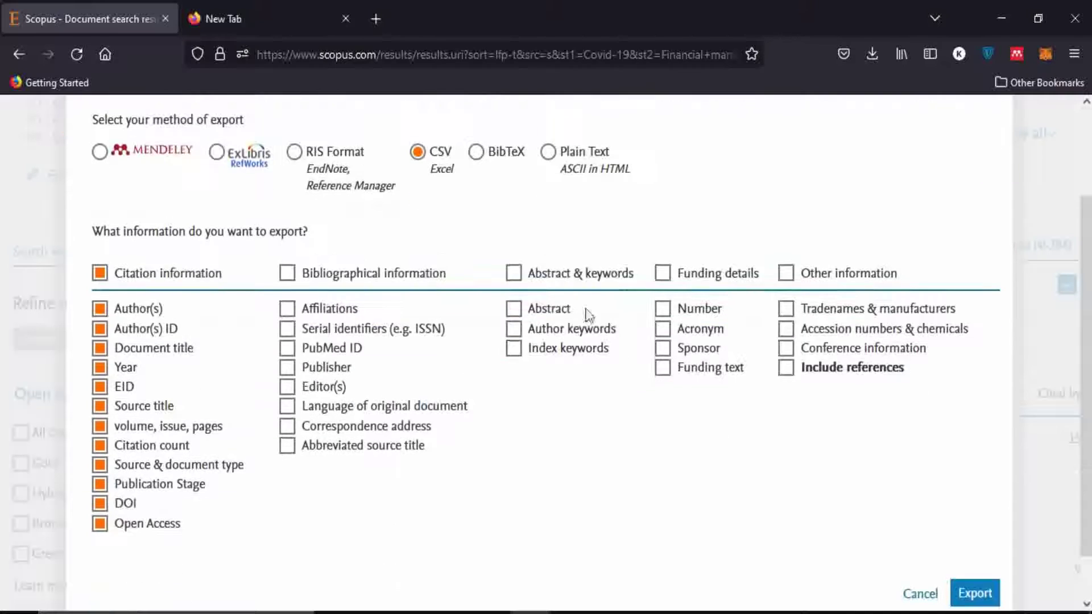
pyautogui.click(513, 274)
pyautogui.scroll(-1, 822, 446)
pyautogui.click(976, 545)
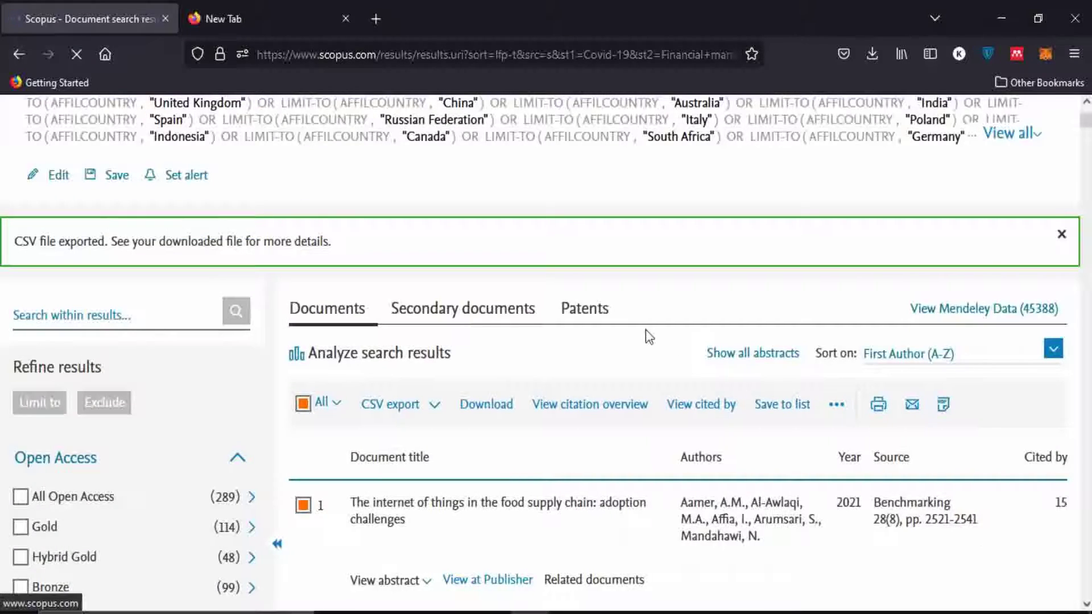
# Return to the previous results page, before the country filter
pyautogui.scroll(-15, 165, 352)
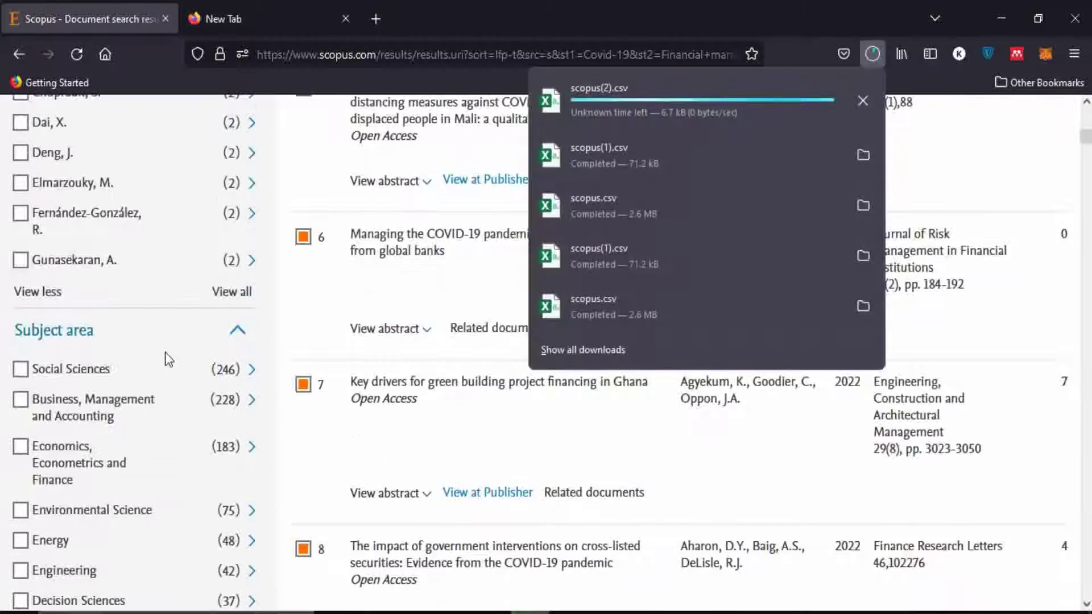
pyautogui.scroll(-4, 165, 359)
pyautogui.scroll(5, 89, 265)
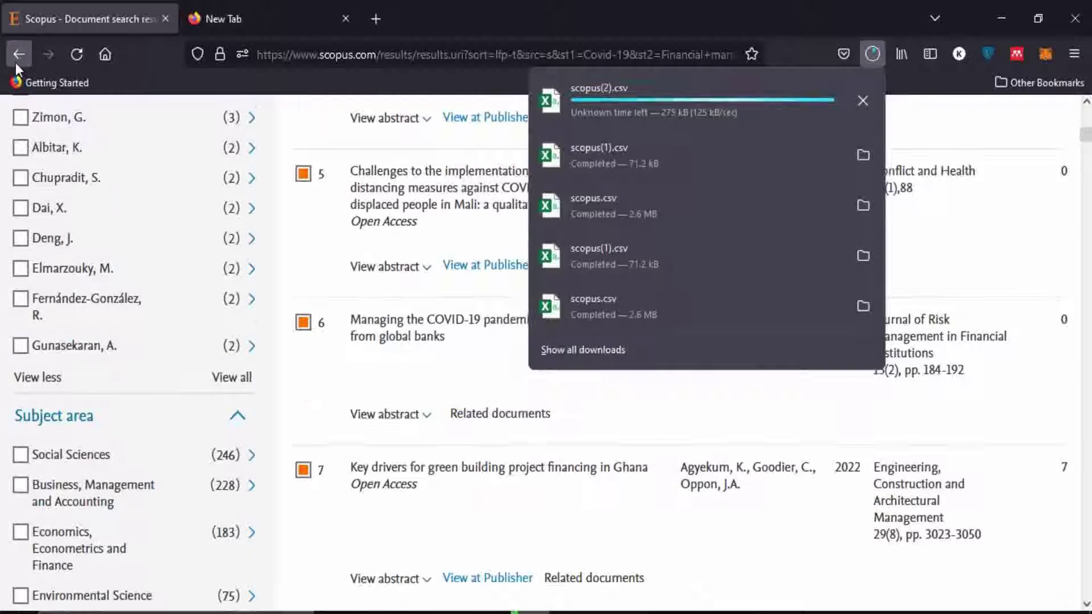
pyautogui.click(17, 57)
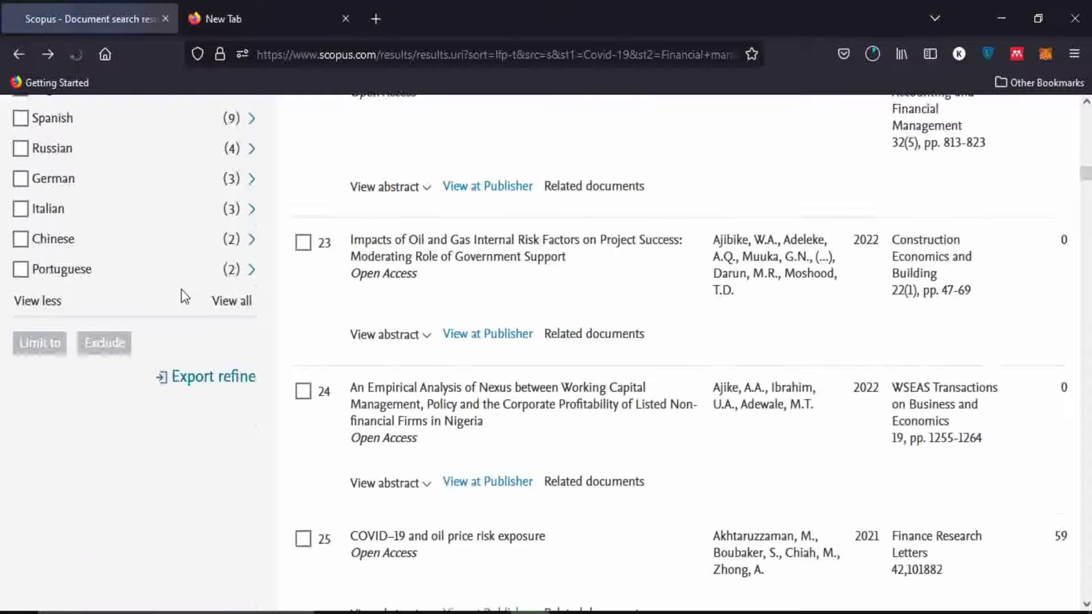
# Limit the results to the first nine affiliations in the full affiliation list, from University of Johannesburg through Plekhanov Russian University of Economics
pyautogui.scroll(-5, 182, 296)
pyautogui.scroll(15, 183, 301)
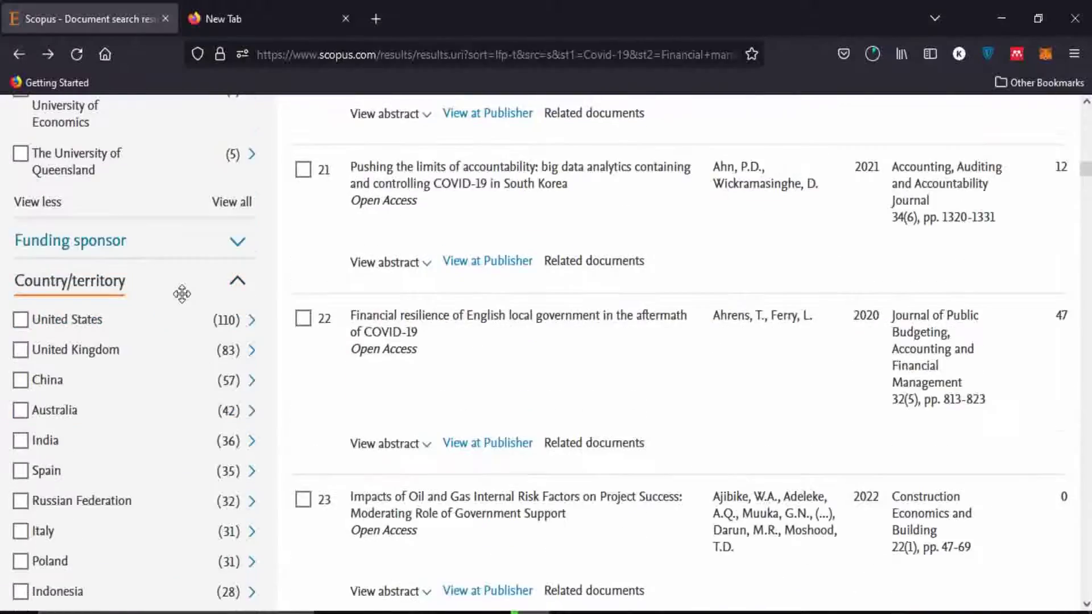
pyautogui.scroll(5, 185, 302)
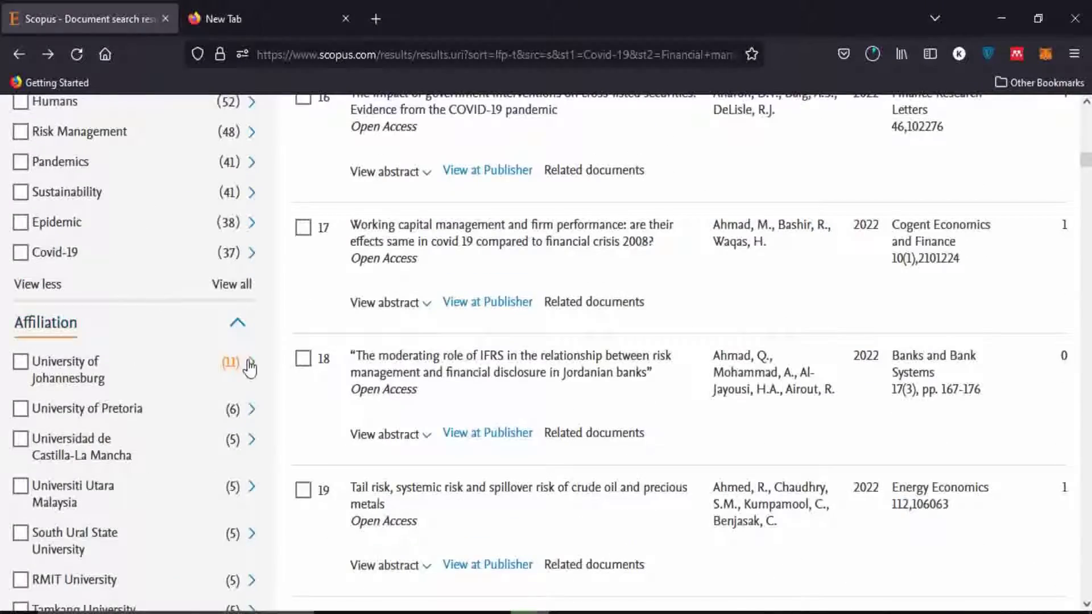
pyautogui.scroll(-8, 187, 347)
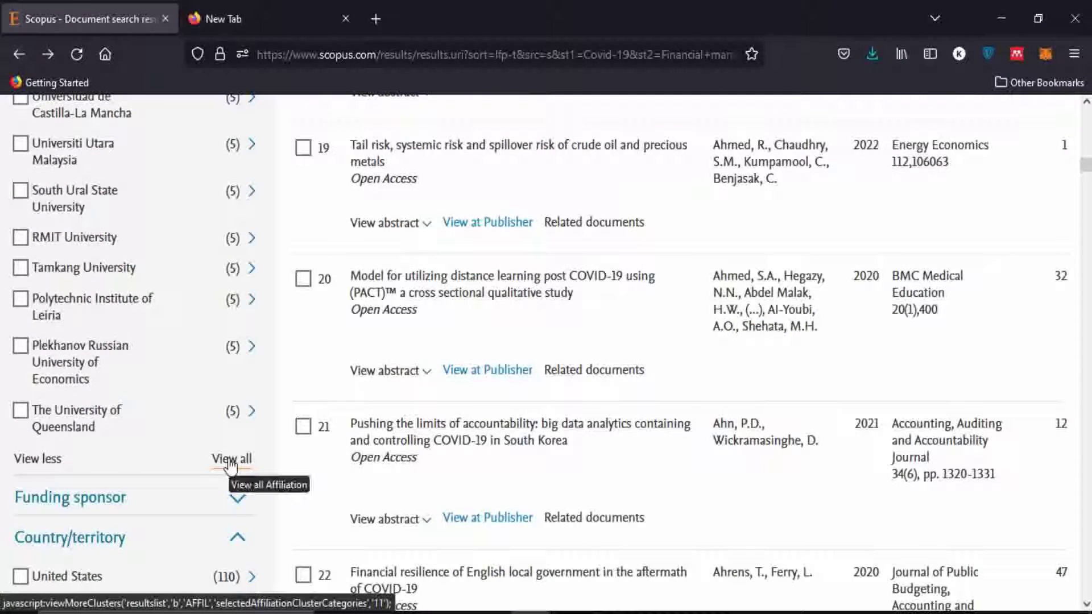
pyautogui.click(230, 462)
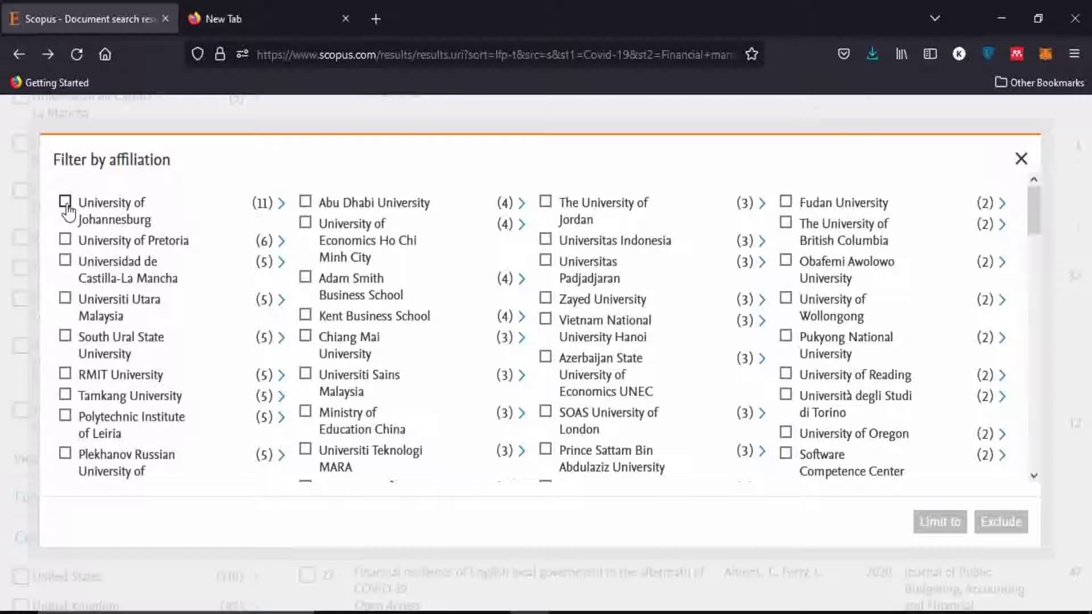
pyautogui.click(67, 207)
pyautogui.click(66, 240)
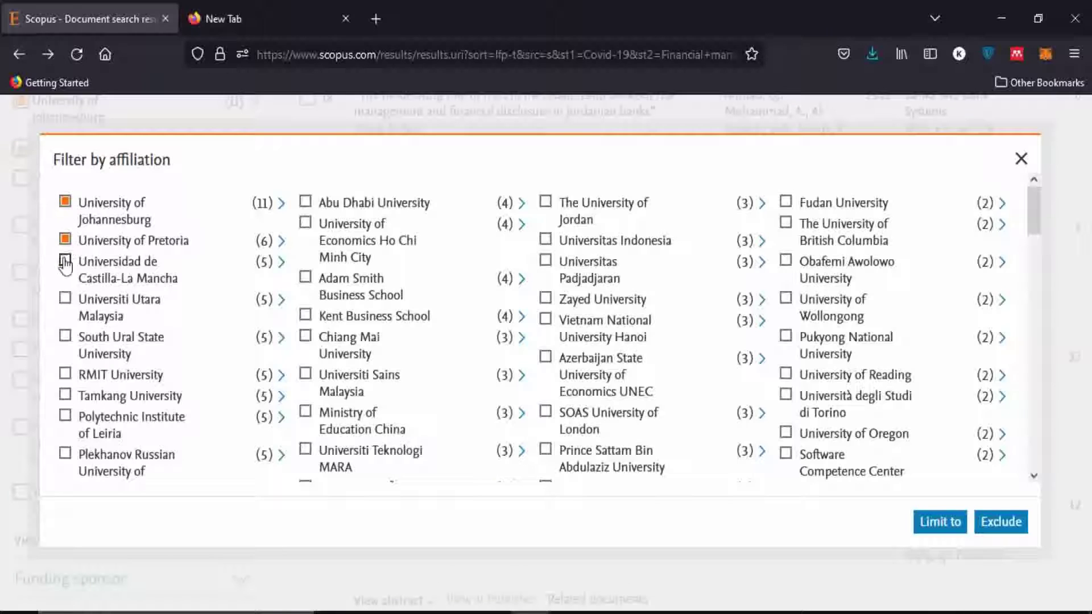
pyautogui.click(65, 263)
pyautogui.click(65, 299)
pyautogui.click(66, 337)
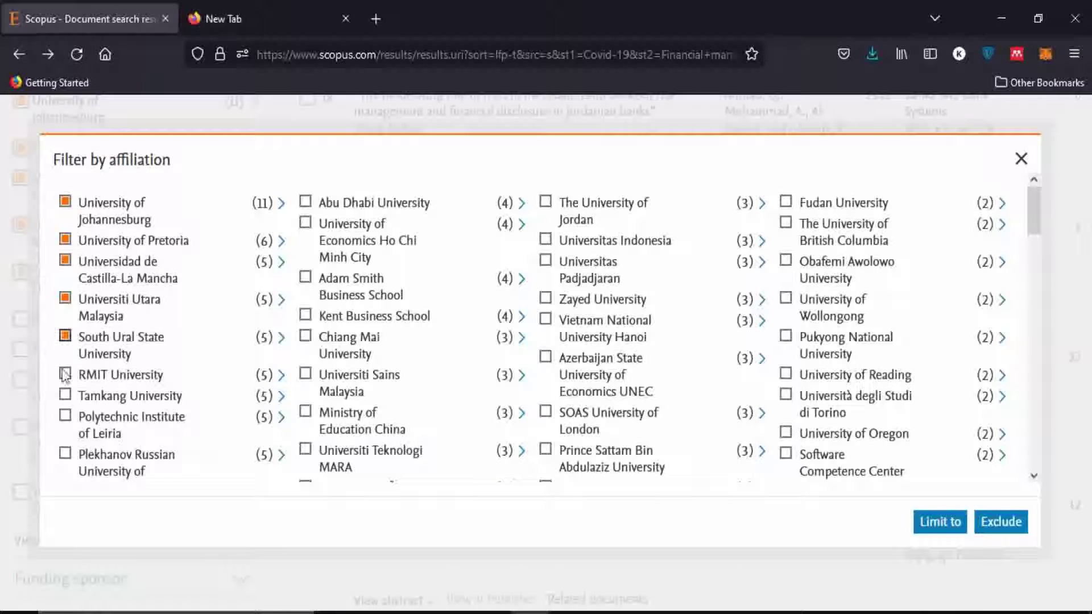
pyautogui.click(66, 395)
pyautogui.click(65, 416)
pyautogui.click(170, 483)
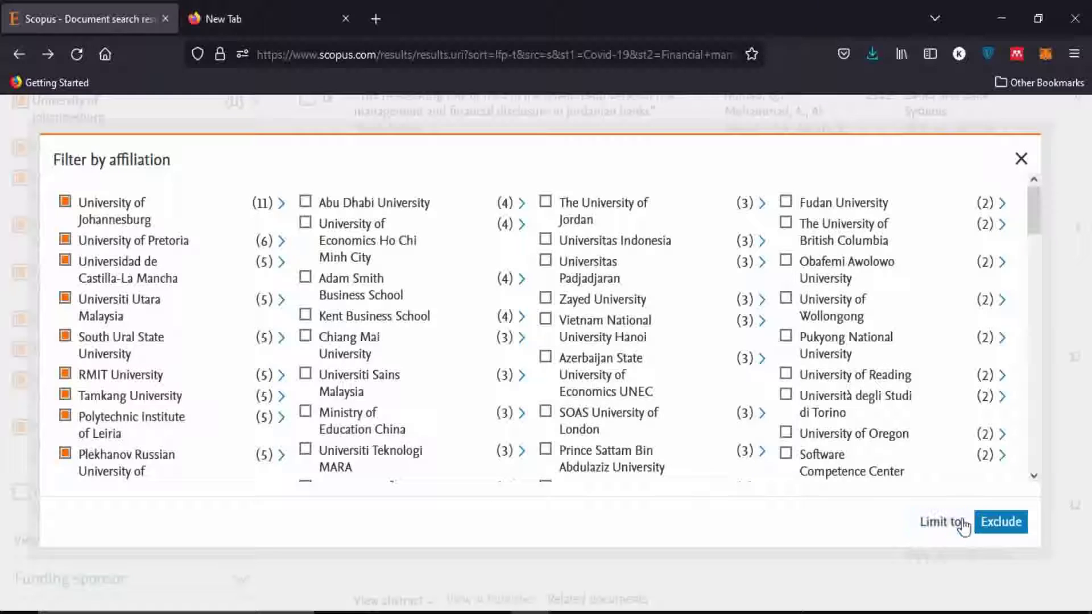
pyautogui.click(946, 529)
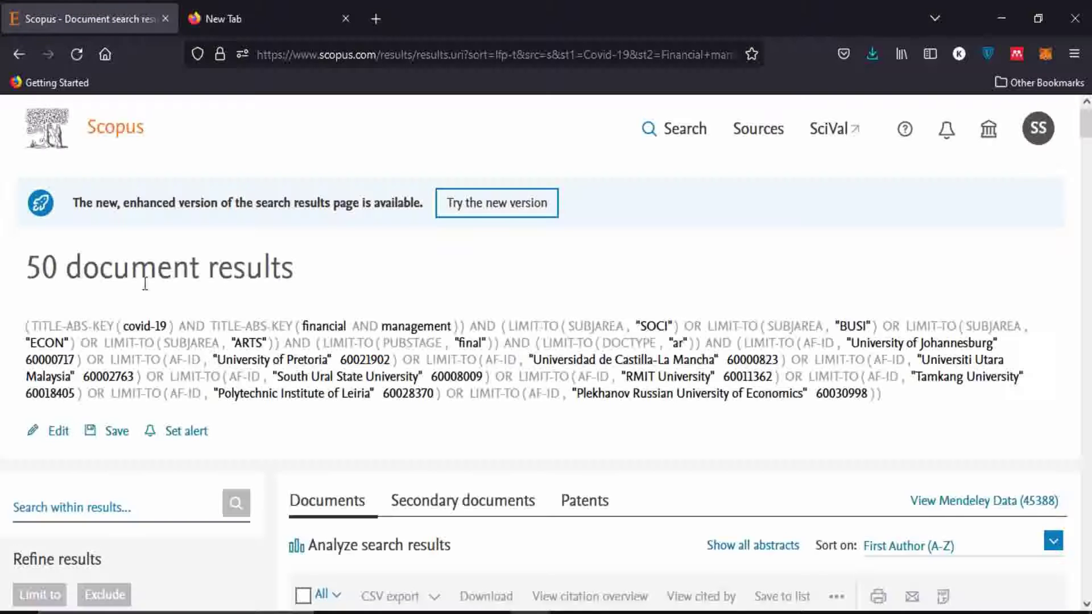
# Export all the affiliation-filtered documents in CSV format, adding the full Abstract & keywords group to the citation information
pyautogui.scroll(-5, 300, 304)
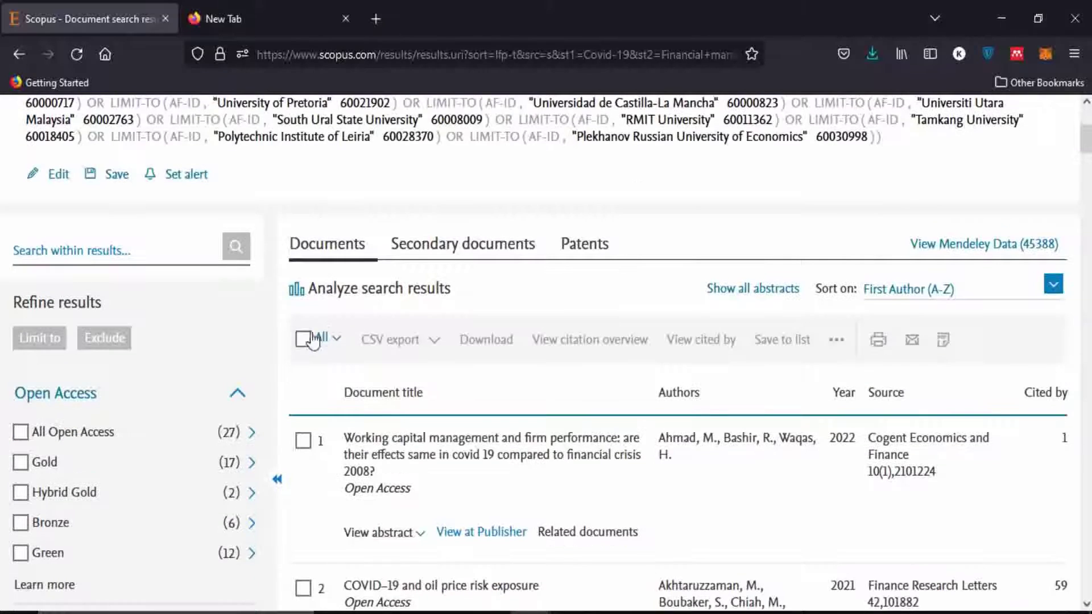
pyautogui.click(304, 340)
pyautogui.click(429, 345)
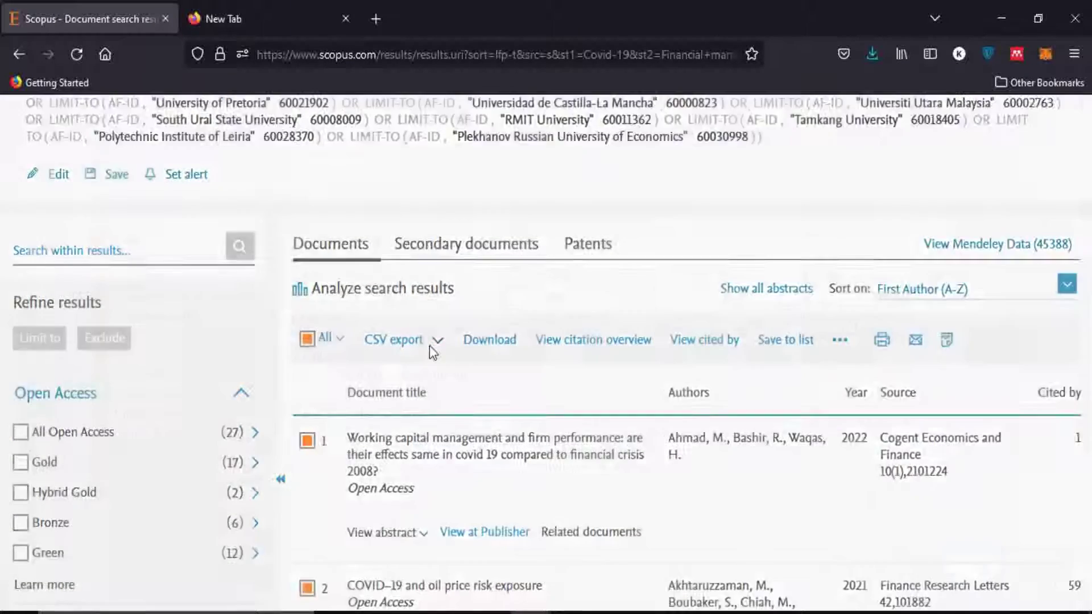
pyautogui.scroll(-2, 442, 364)
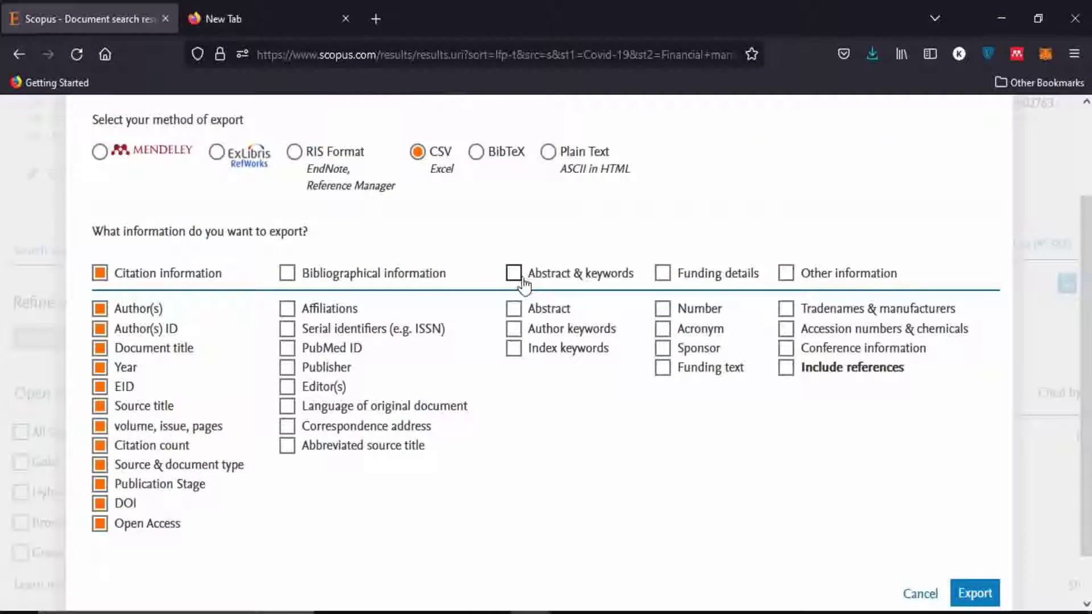
pyautogui.click(519, 276)
pyautogui.scroll(-1, 831, 413)
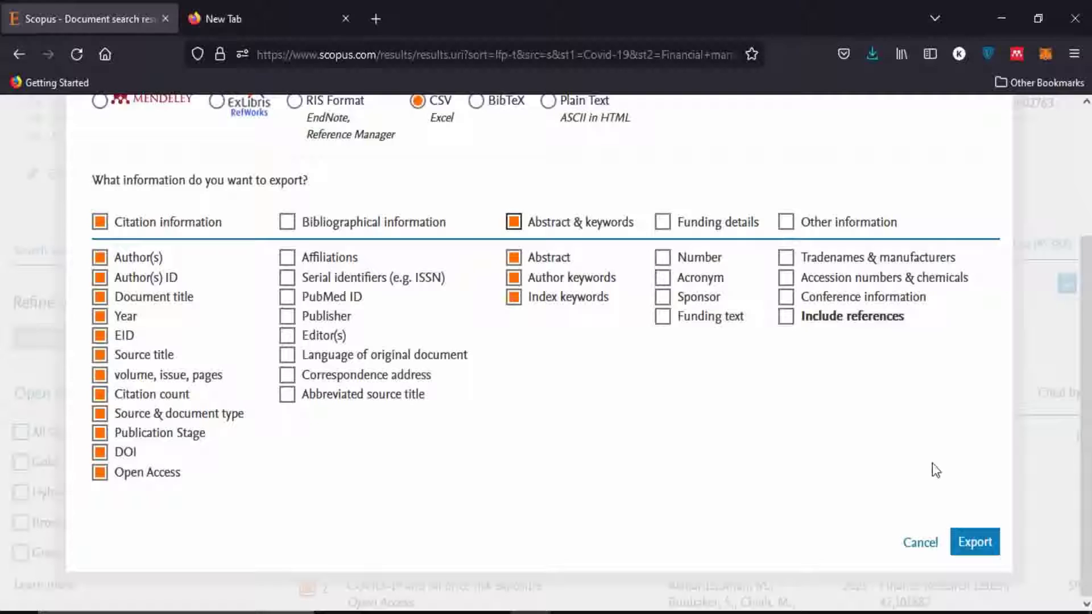
pyautogui.click(974, 543)
pyautogui.scroll(3, 771, 383)
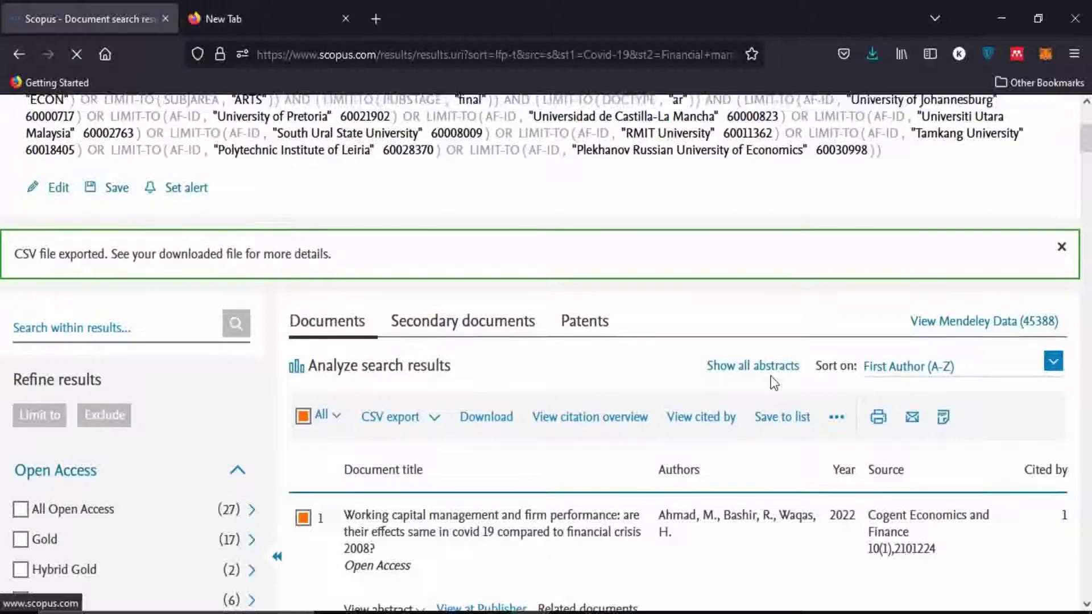
pyautogui.click(774, 382)
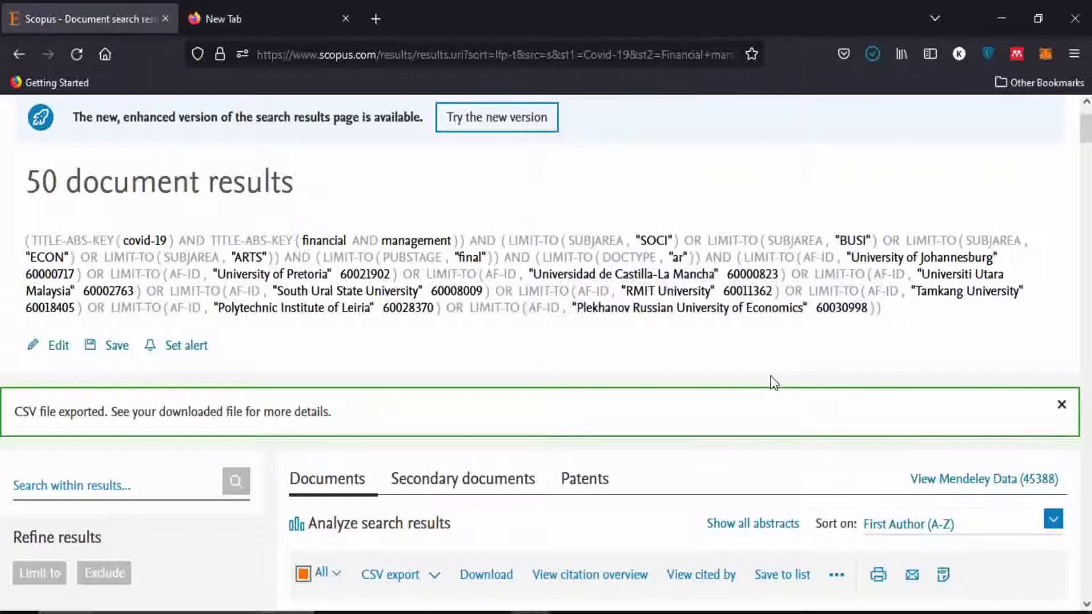